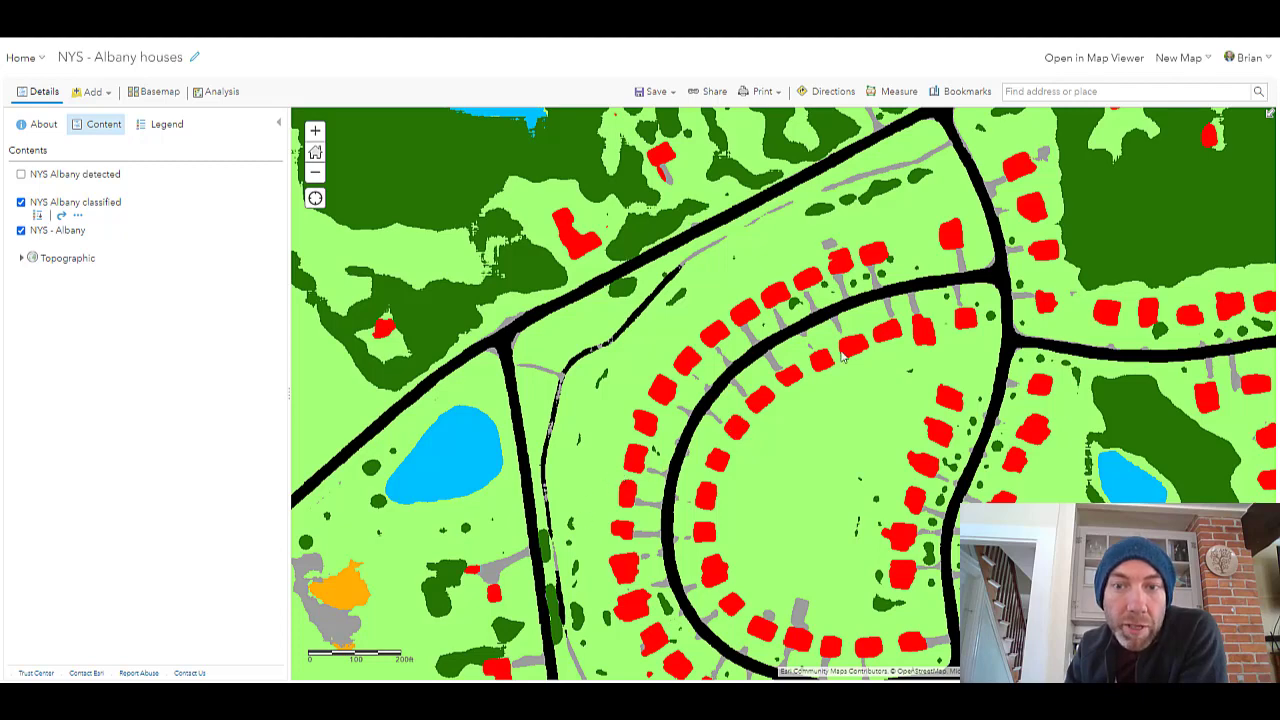
- Hide the NYS Albany classified layer, show the NYS Albany detected layer, and examine the detected houses over the aerial imagery
drag(638, 216, 683, 348)
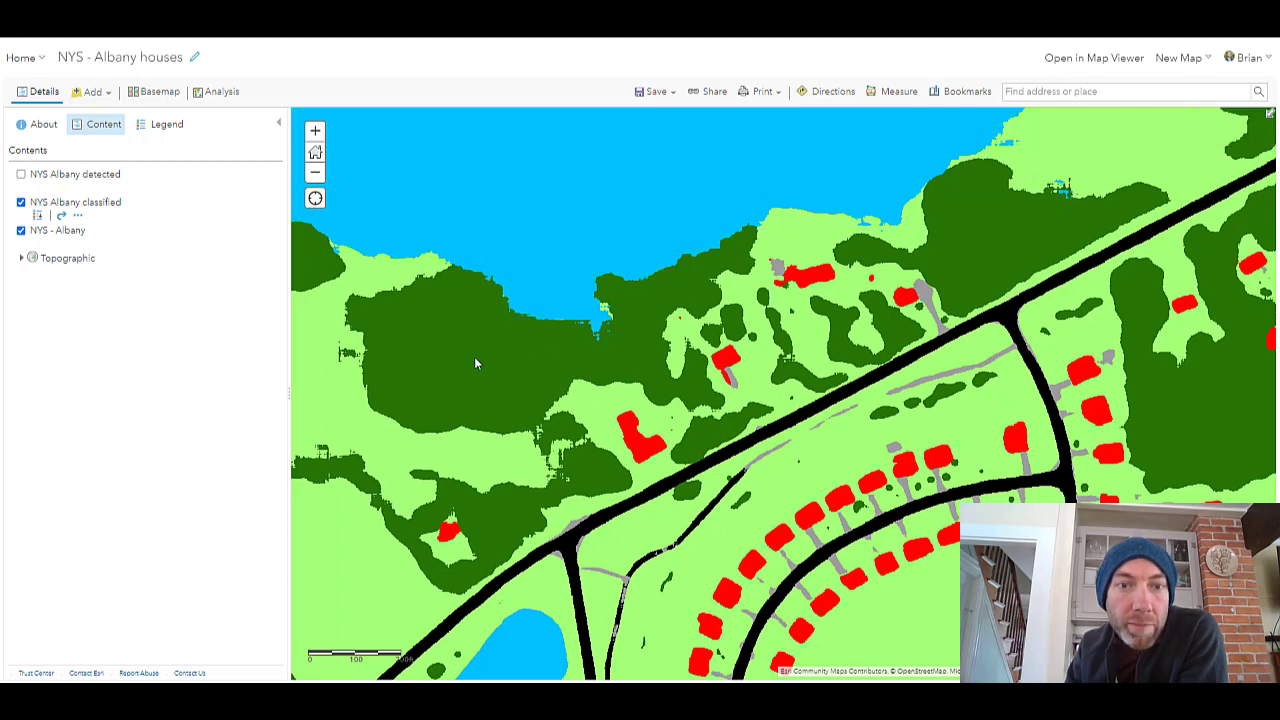
drag(833, 448, 817, 422)
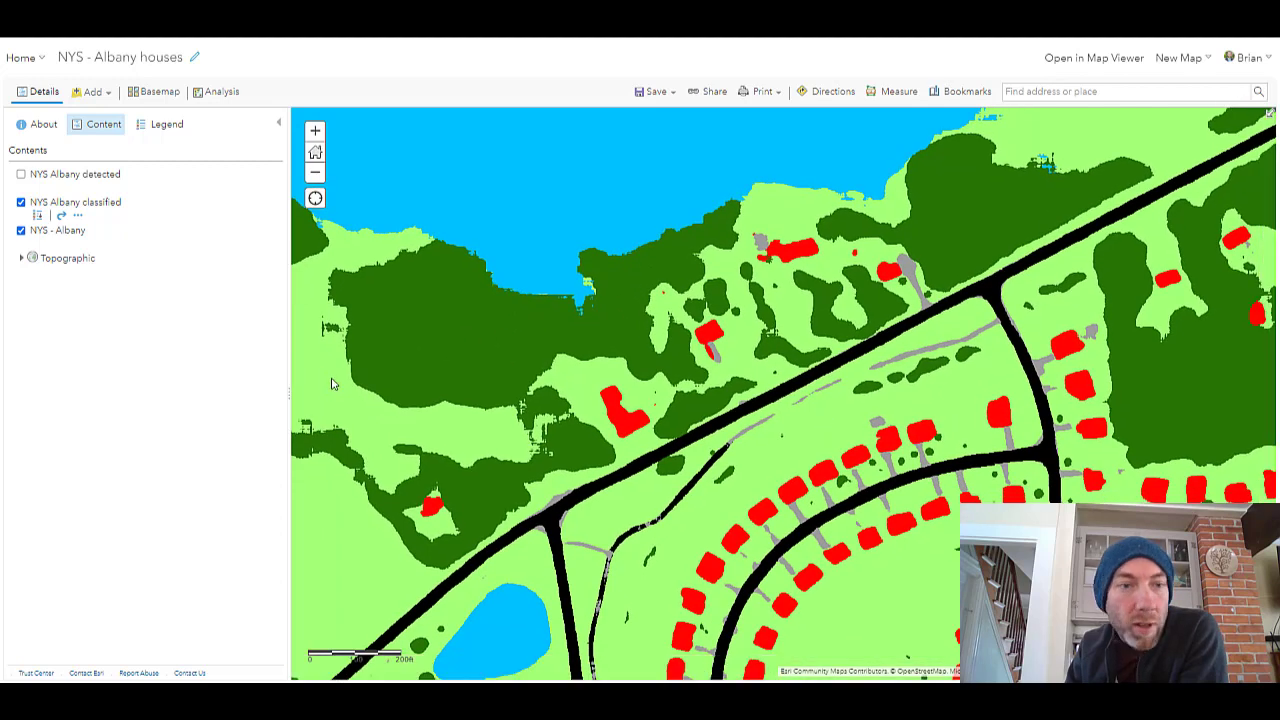
click(21, 202)
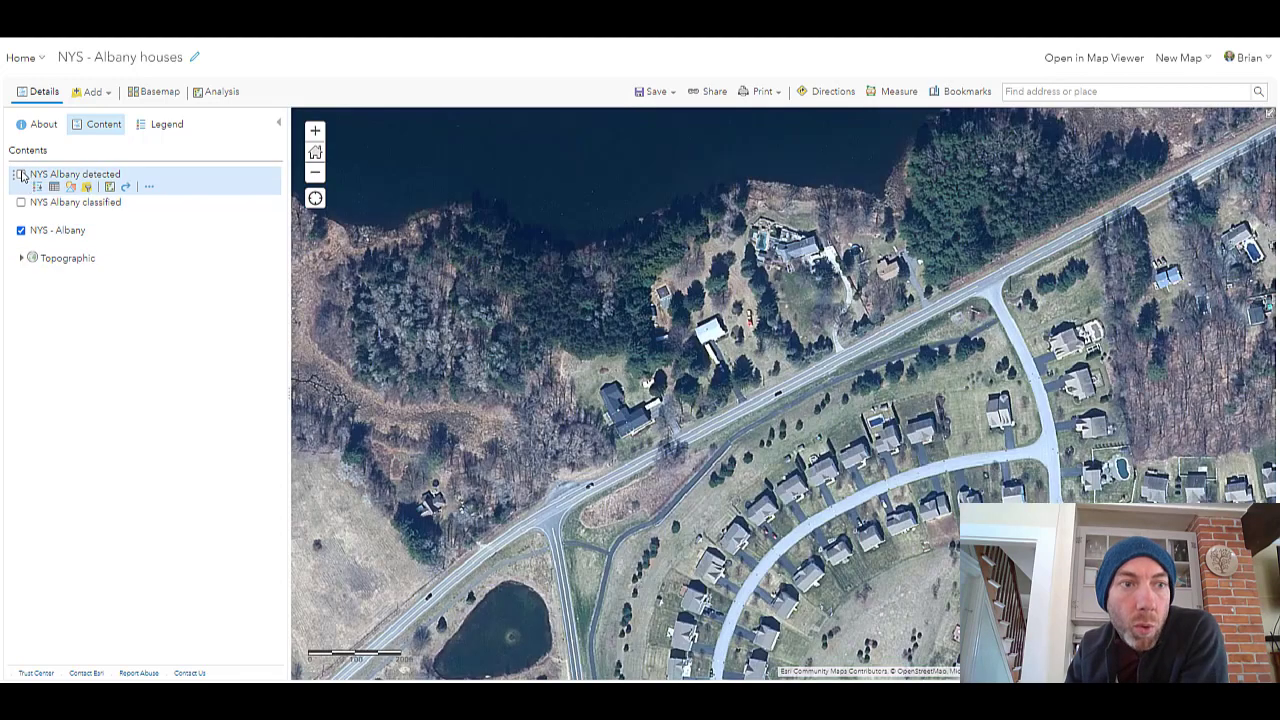
click(21, 175)
drag(700, 525, 573, 344)
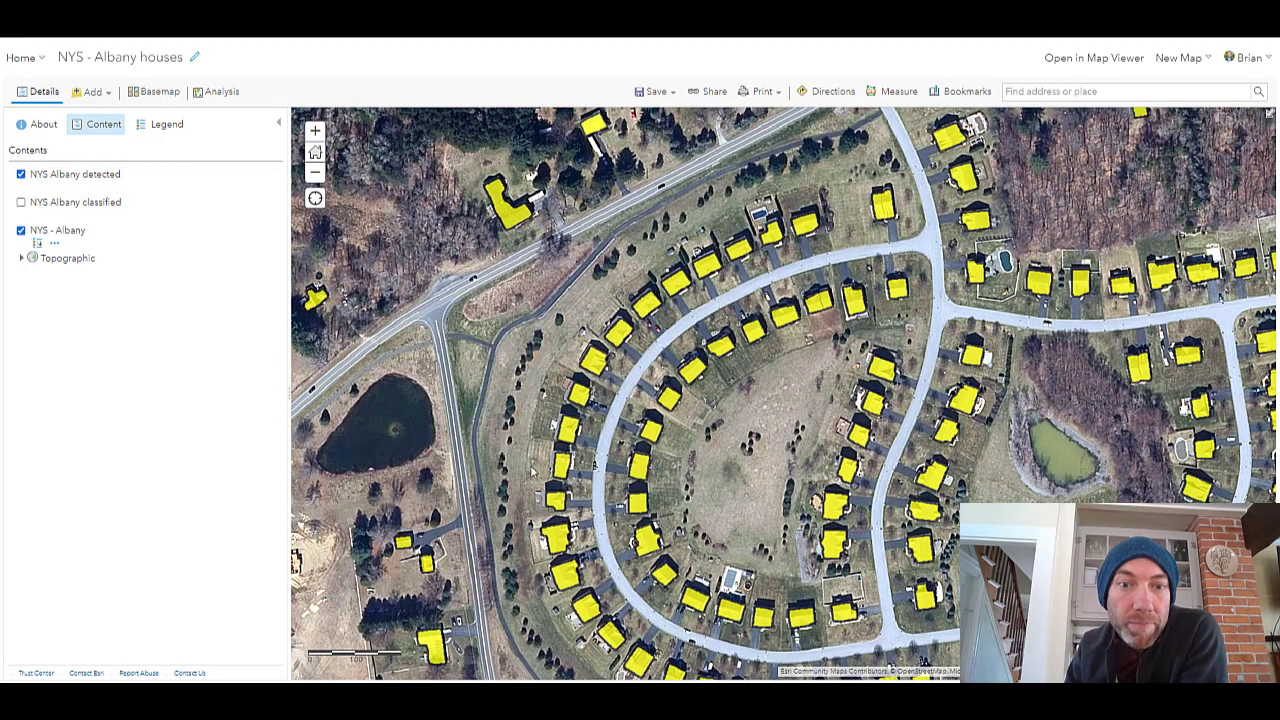
drag(773, 408, 714, 322)
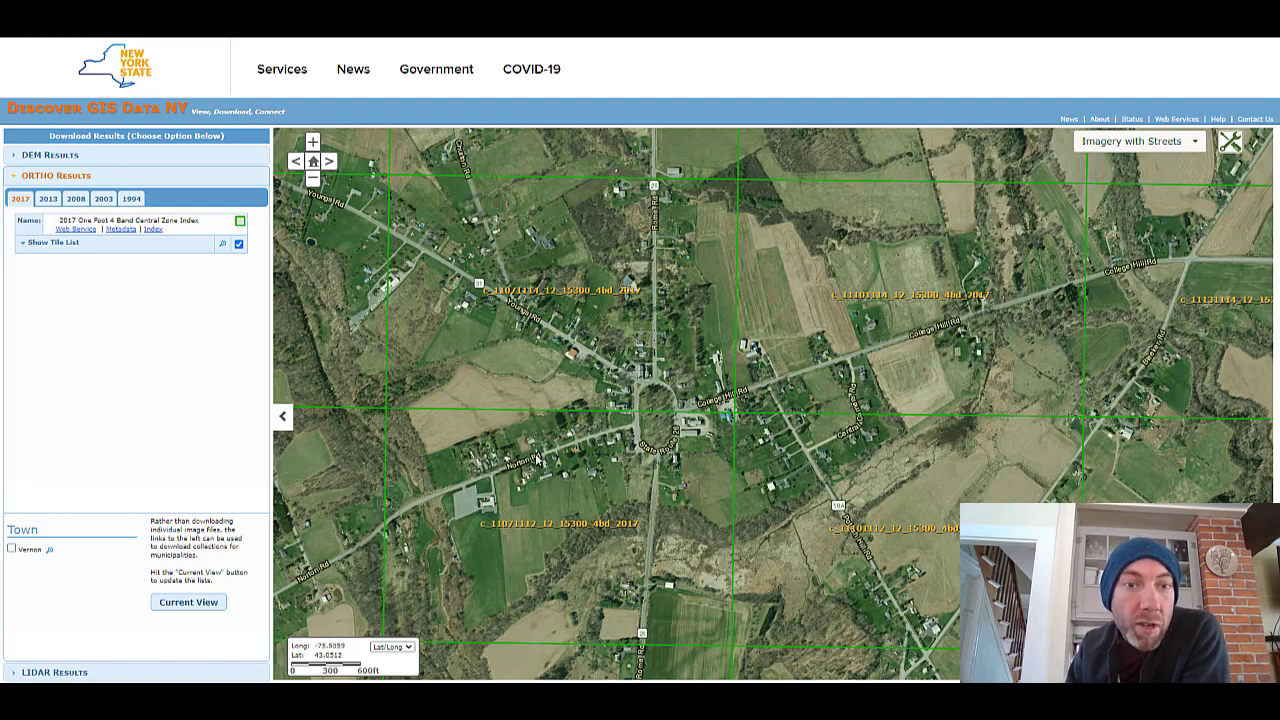
- Inspect the download options for the 2017 ortho imagery tiles around the village, including c_11071114_12_15300_4bd_2017 and c_11071112_12_15300_4bd_2017
click(648, 350)
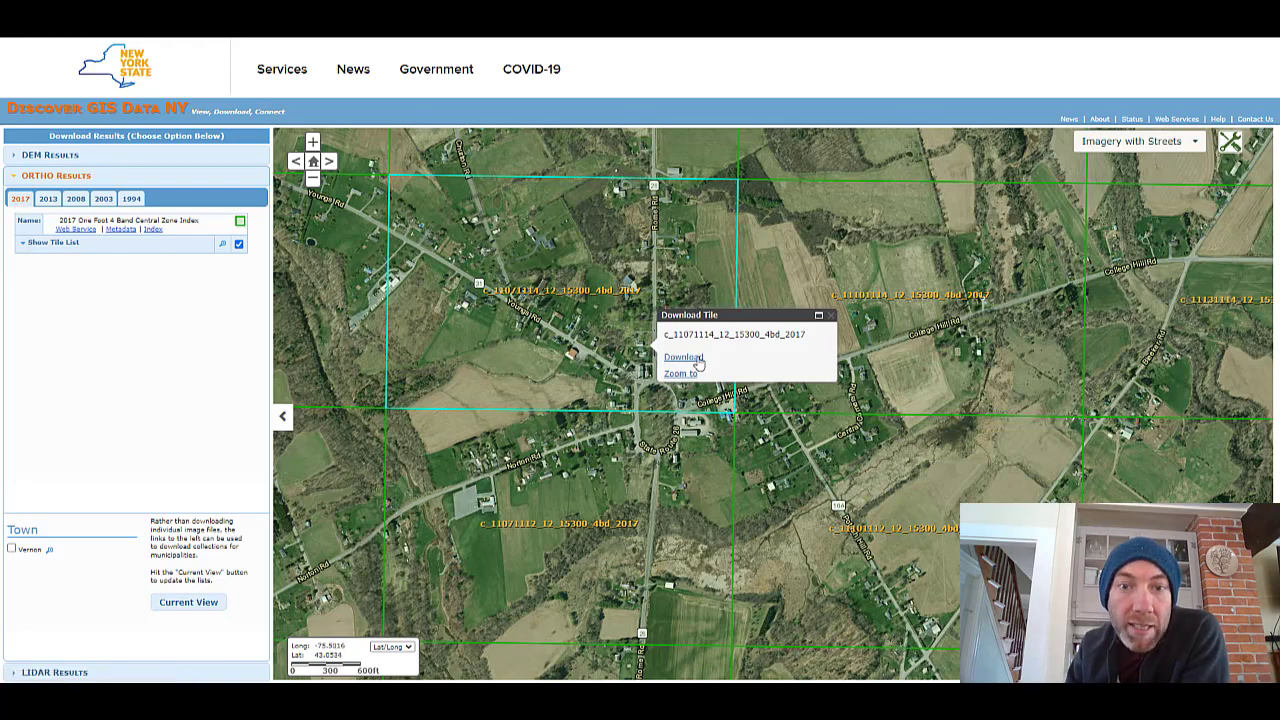
click(627, 459)
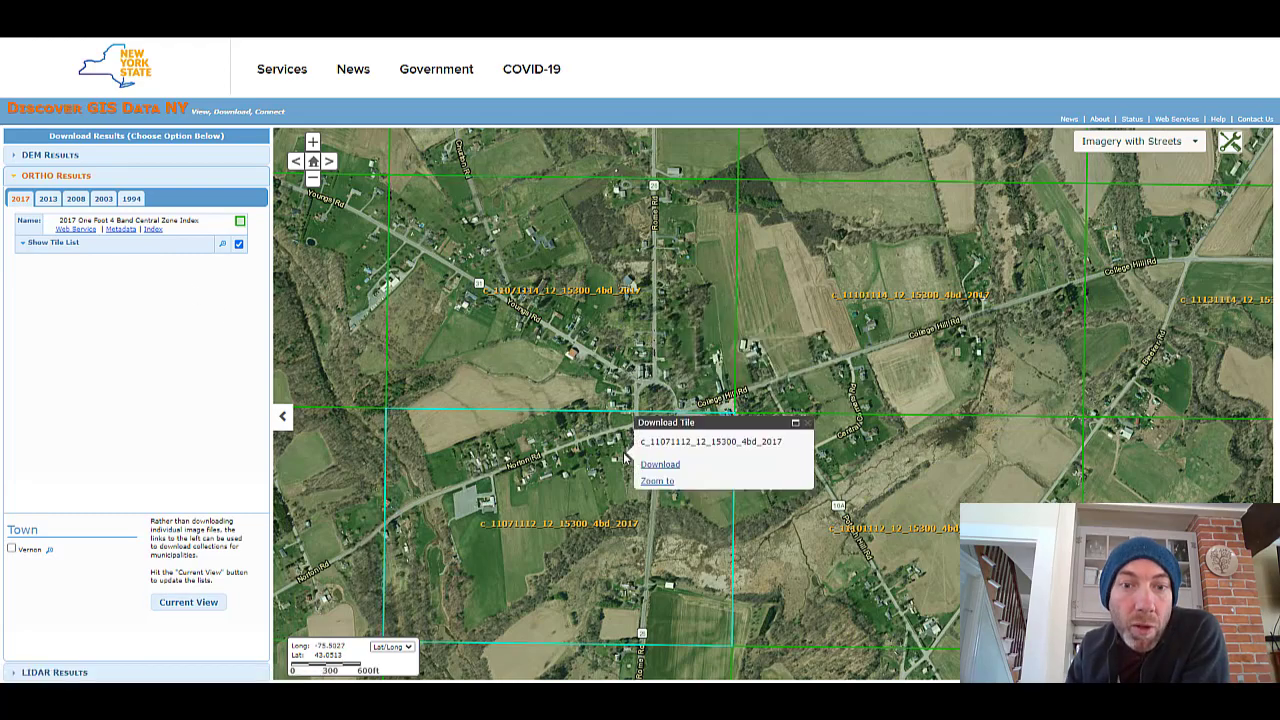
click(955, 476)
click(830, 365)
click(653, 349)
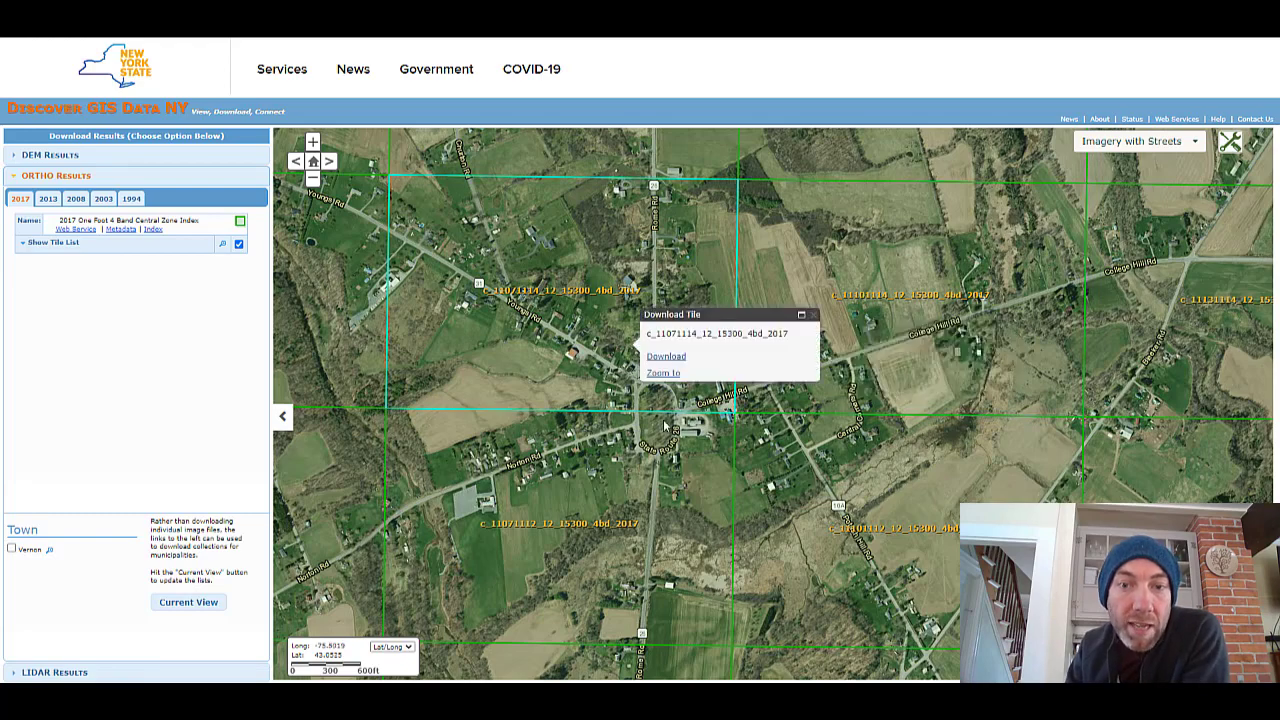
click(670, 428)
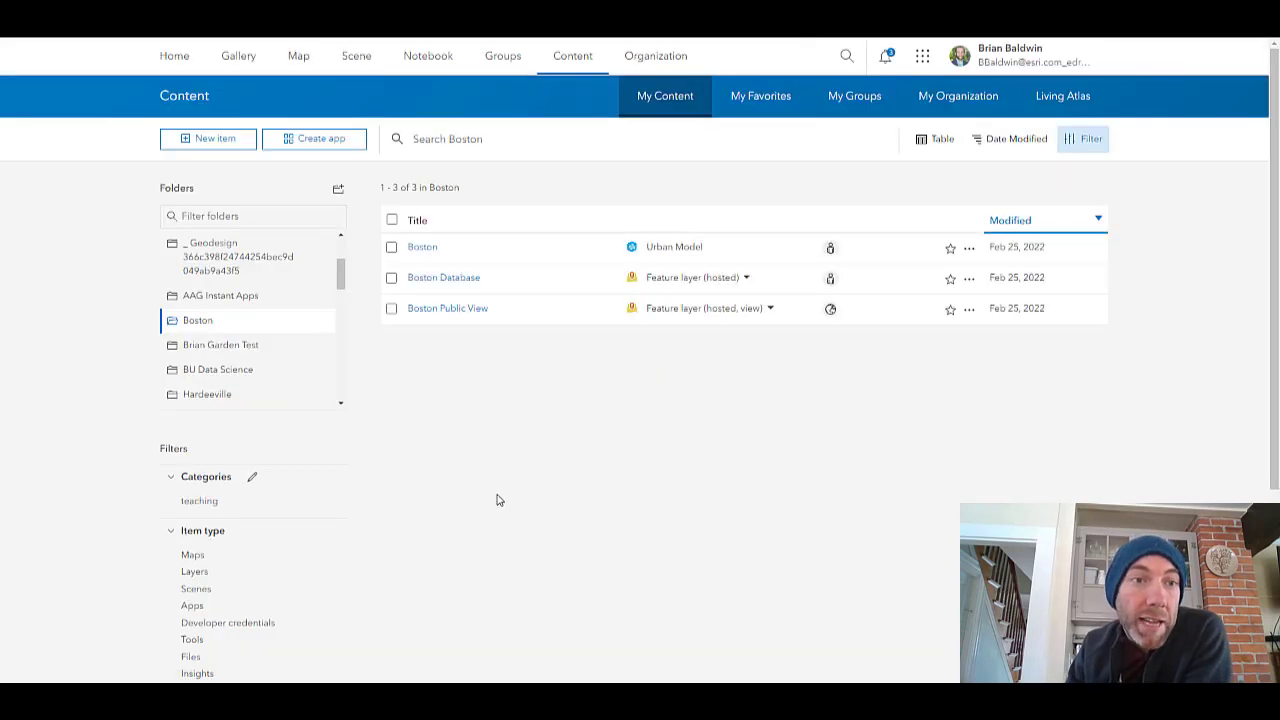
- Start a new tiled imagery layer in ArcGIS Online and configure it as One Mosaicked Image
click(241, 147)
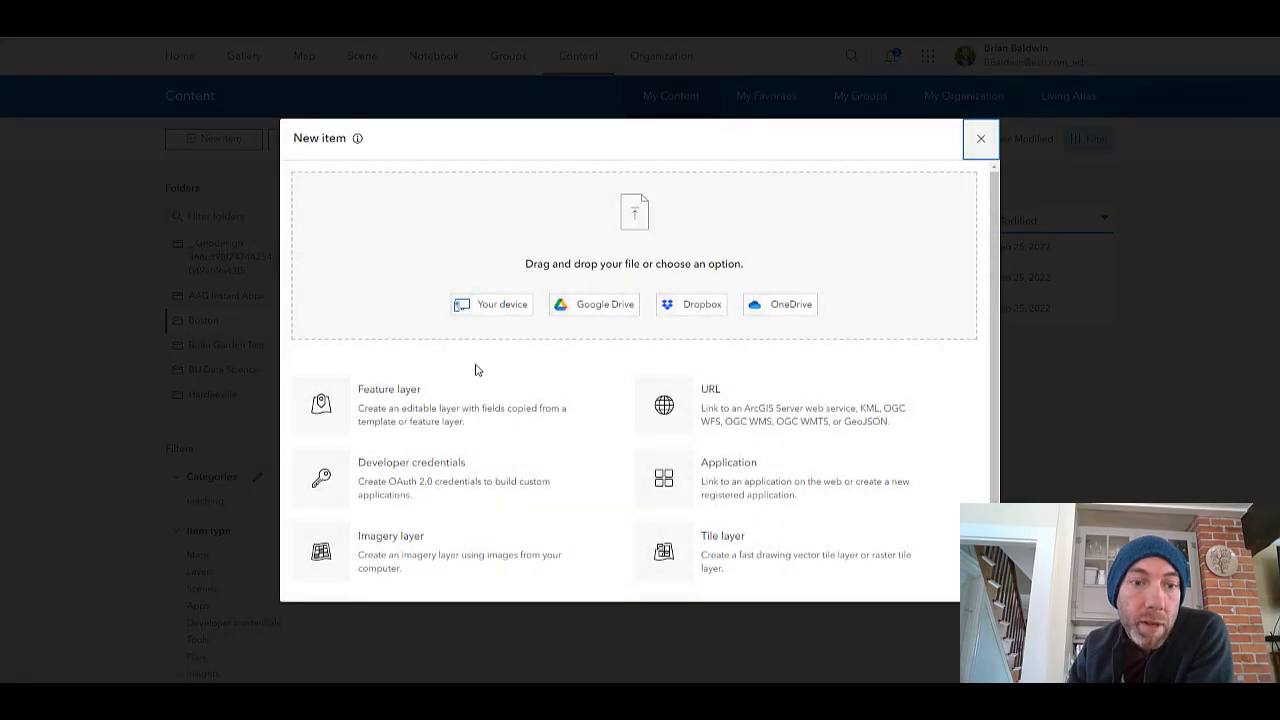
click(507, 566)
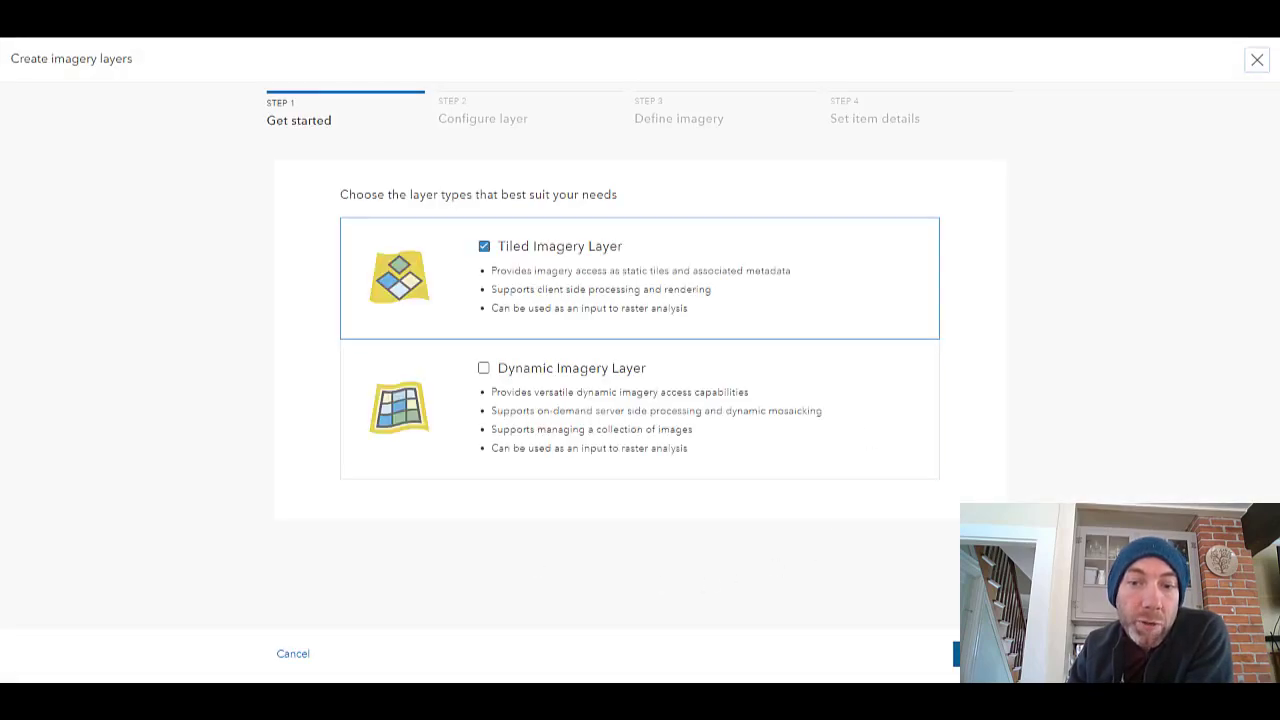
click(985, 653)
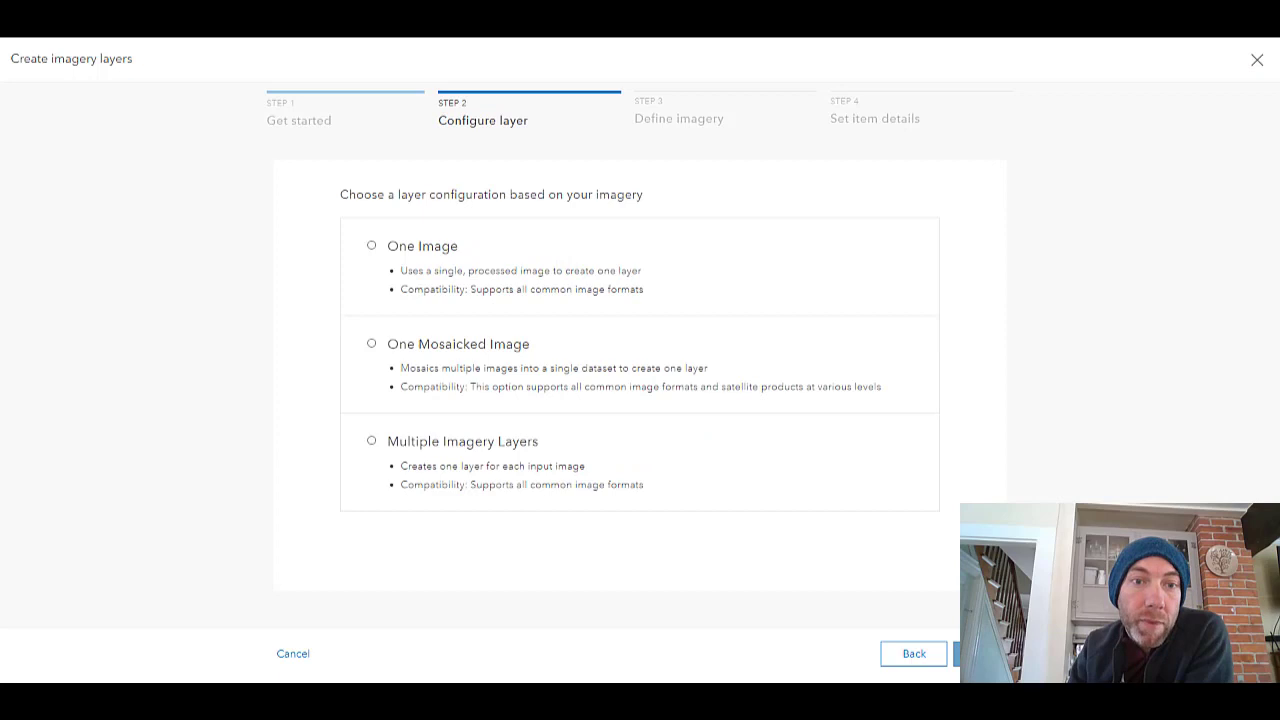
click(578, 360)
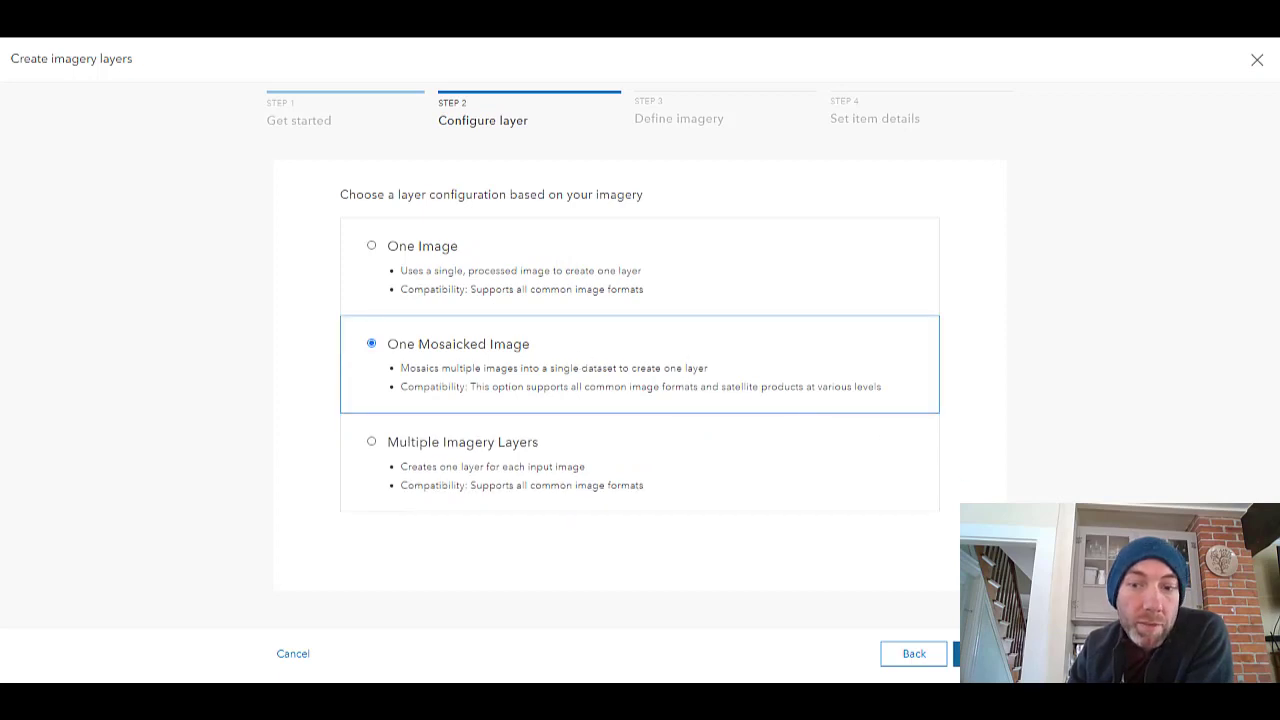
click(985, 653)
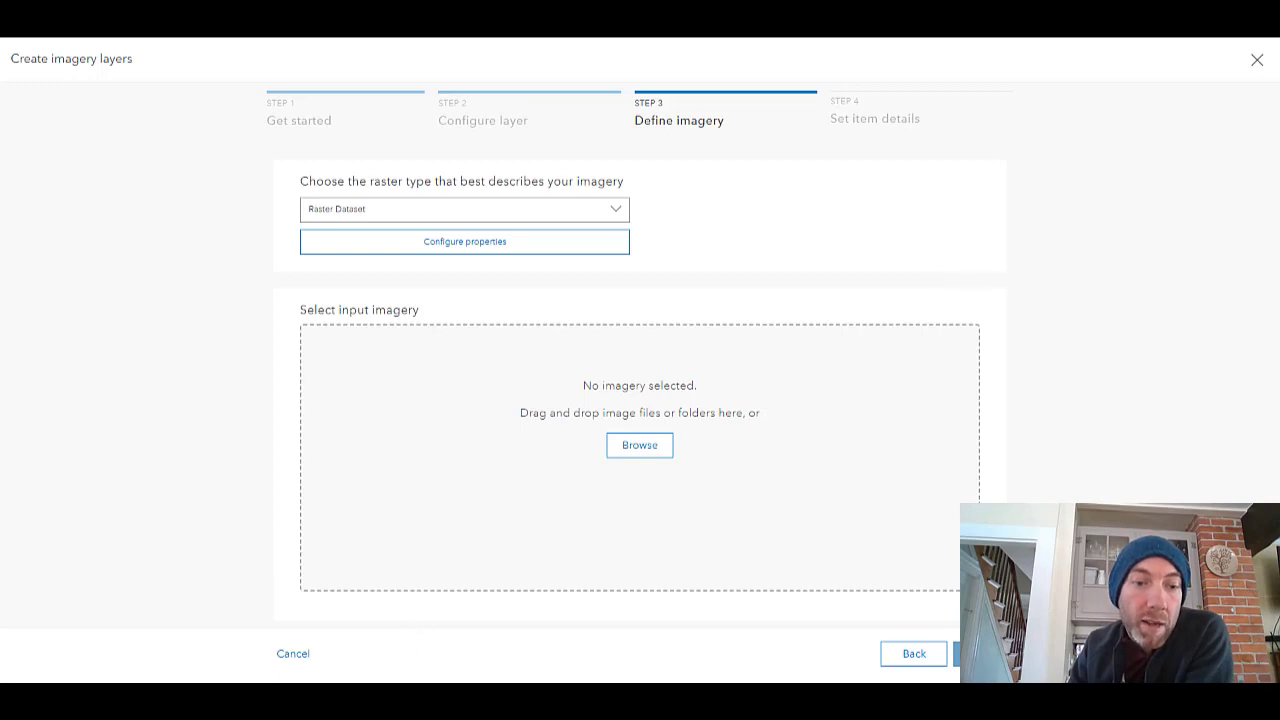
- Switch to the Downloads folder in File Explorer and add the downloaded imagery tile folder to the layer's input imagery
key(alt+Tab)
click(720, 191)
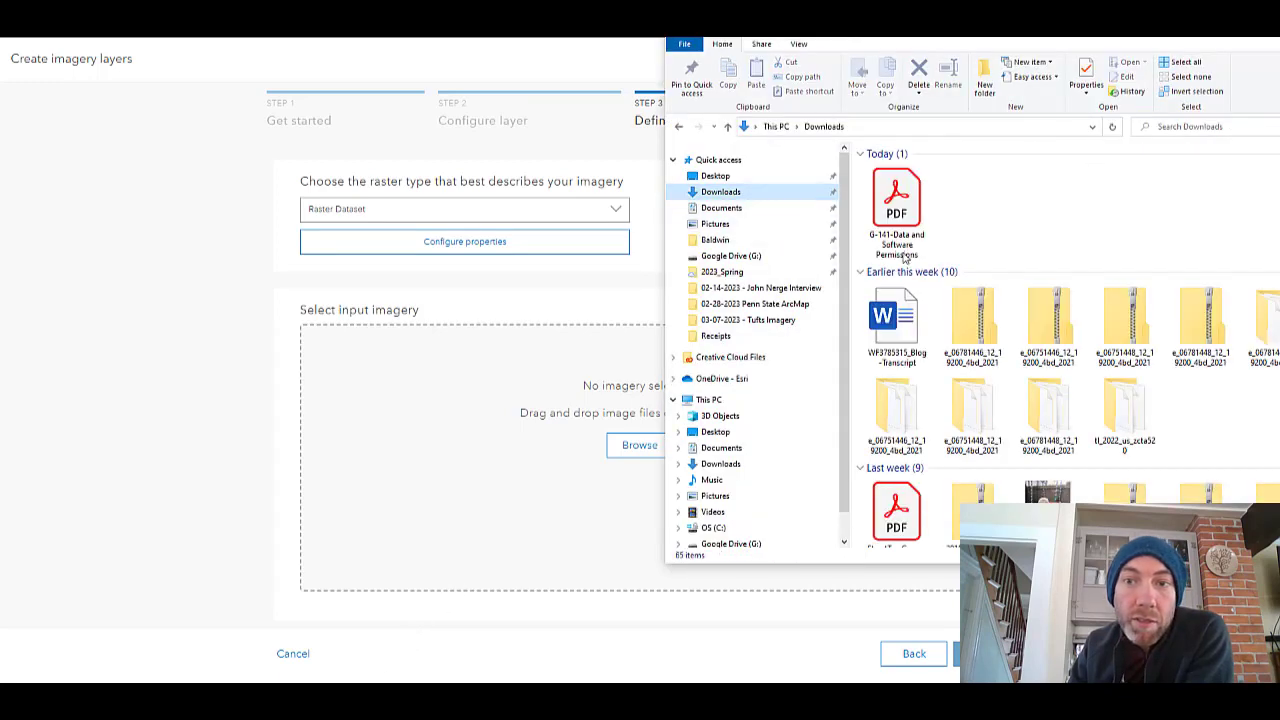
drag(1240, 407, 485, 457)
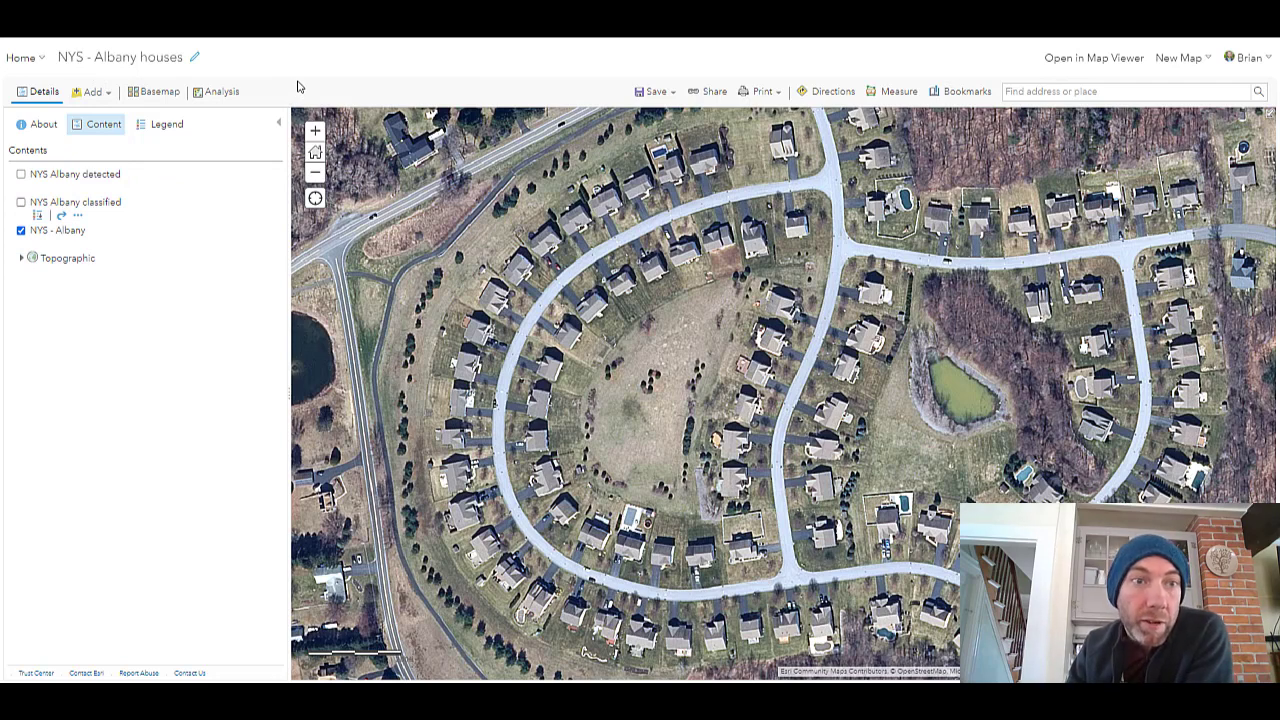
- Set up the Detect Objects Using Deep Learning raster analysis with NYS - Albany as the input image
click(218, 94)
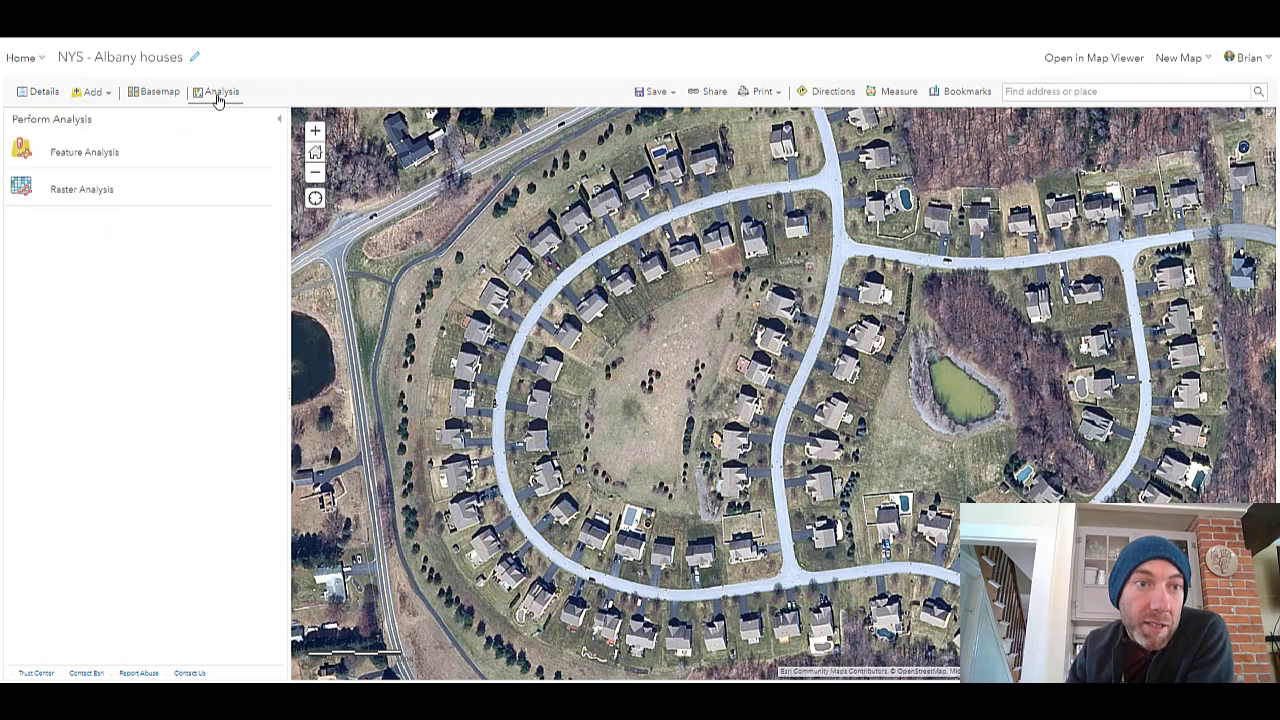
click(148, 196)
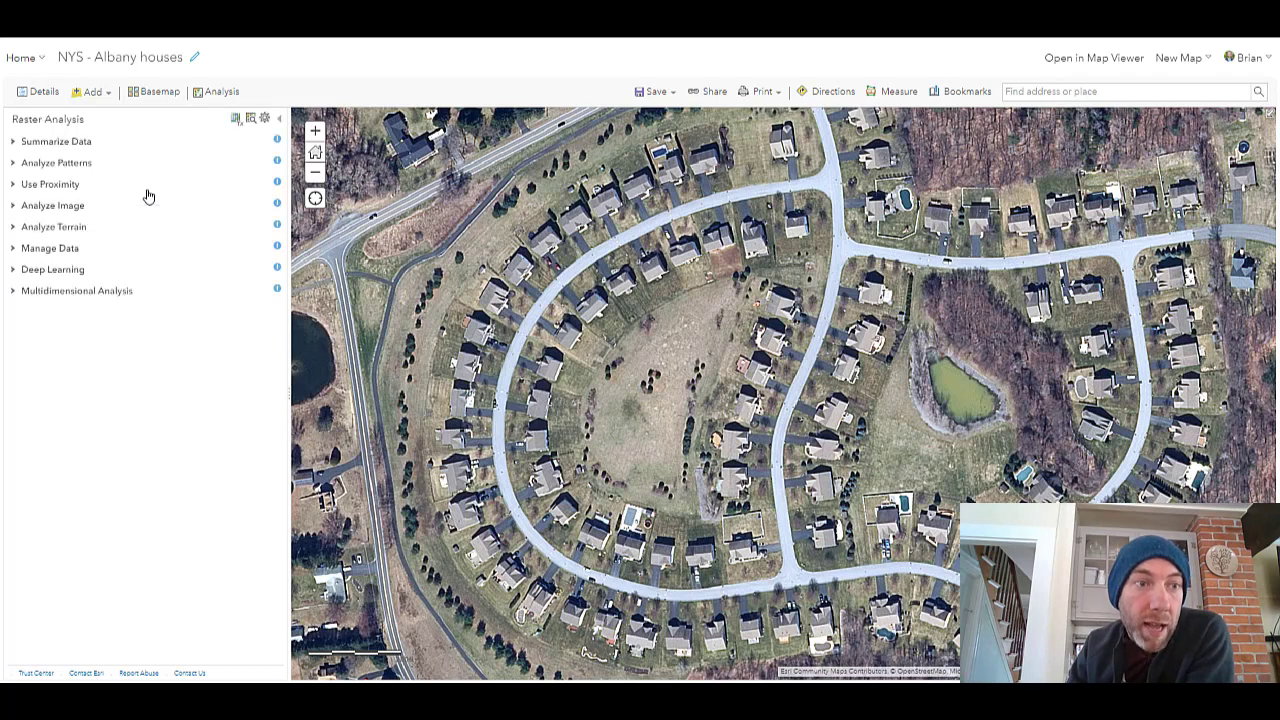
click(99, 272)
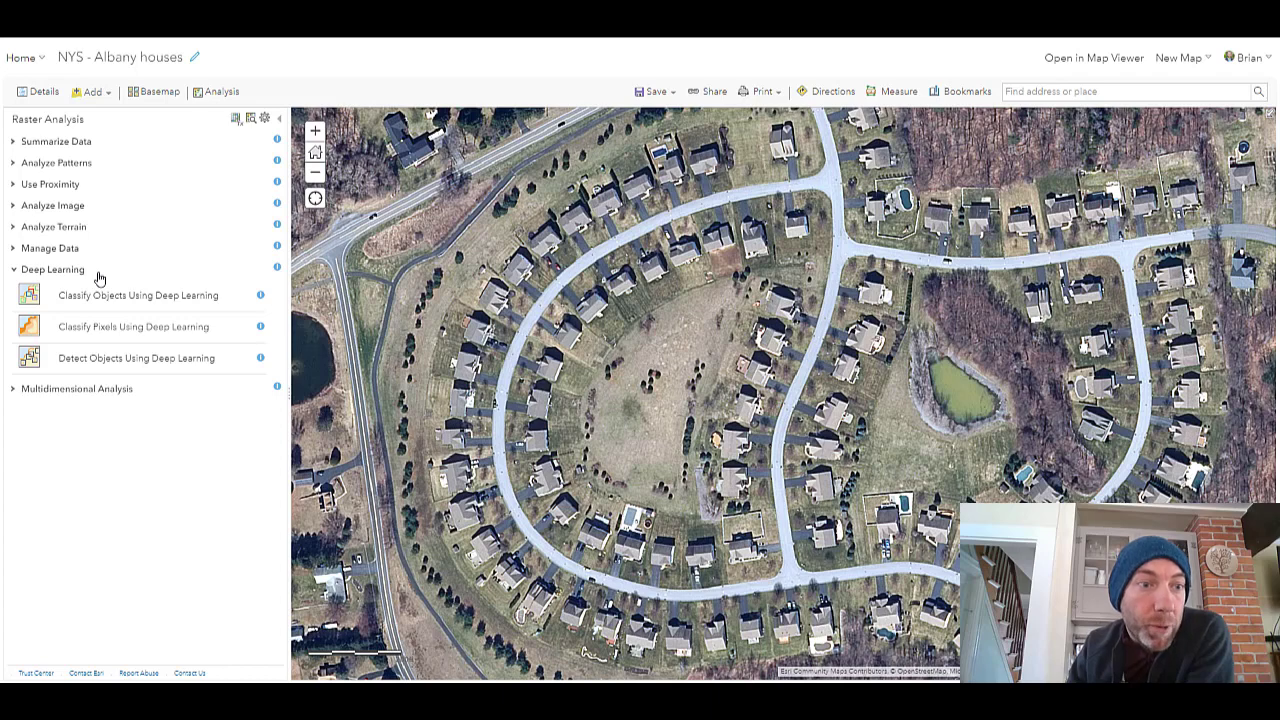
click(158, 366)
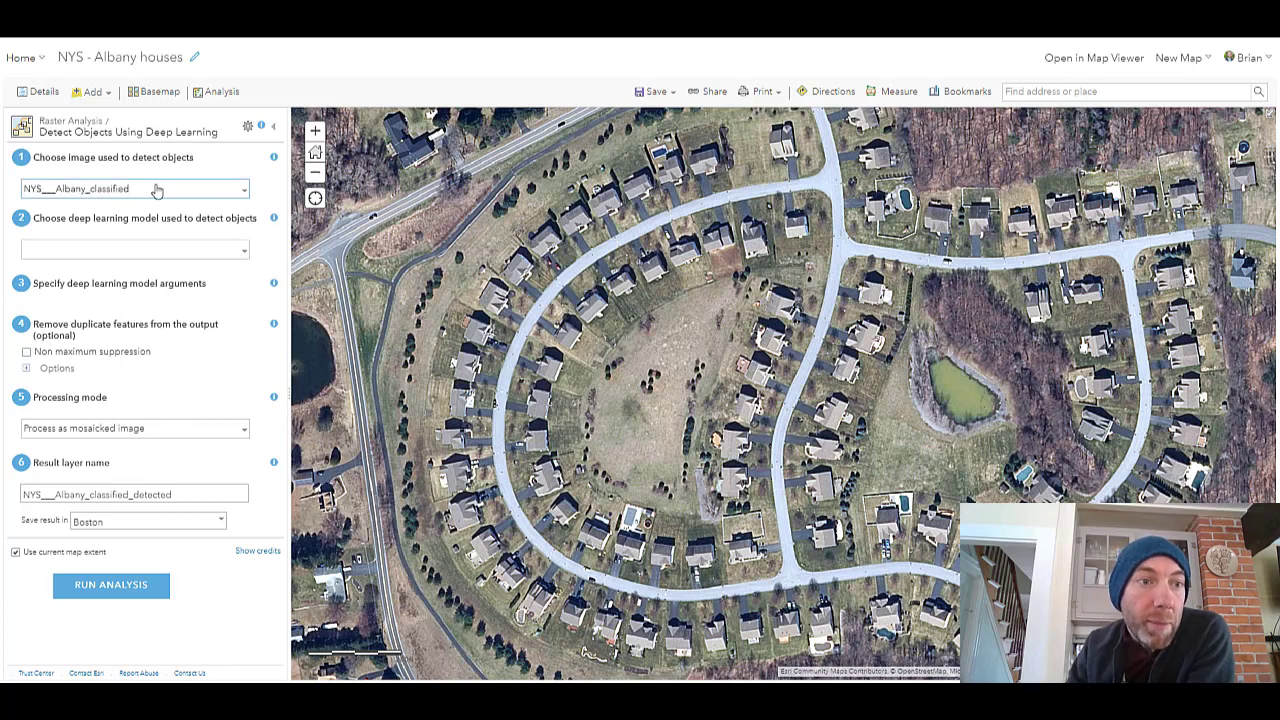
click(237, 189)
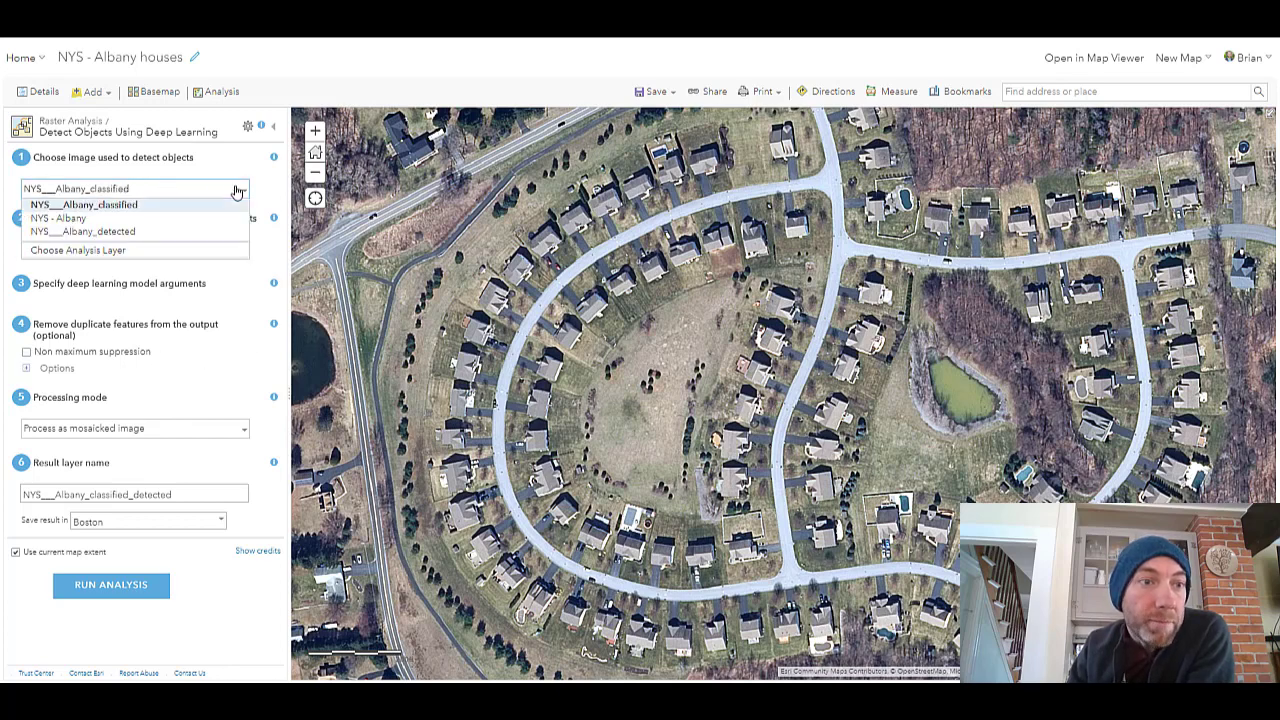
click(147, 218)
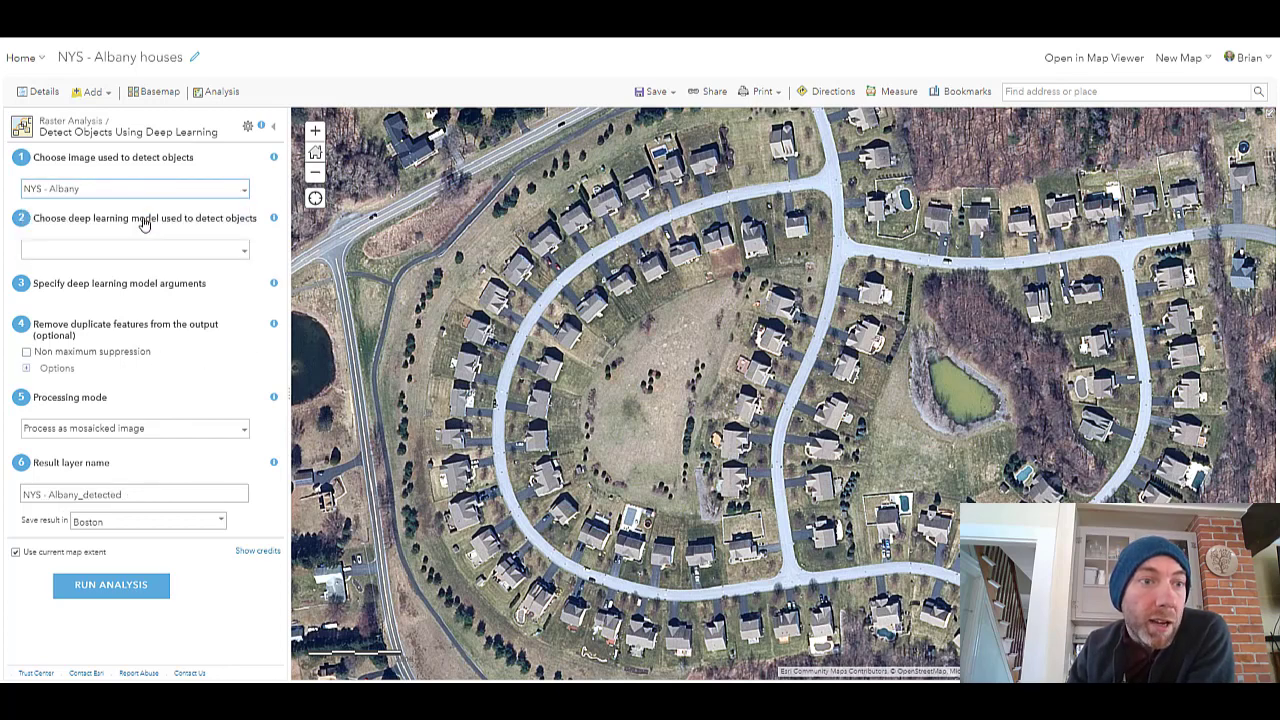
- Browse the pretrained deep learning models in the Living Atlas for the object detection
click(240, 250)
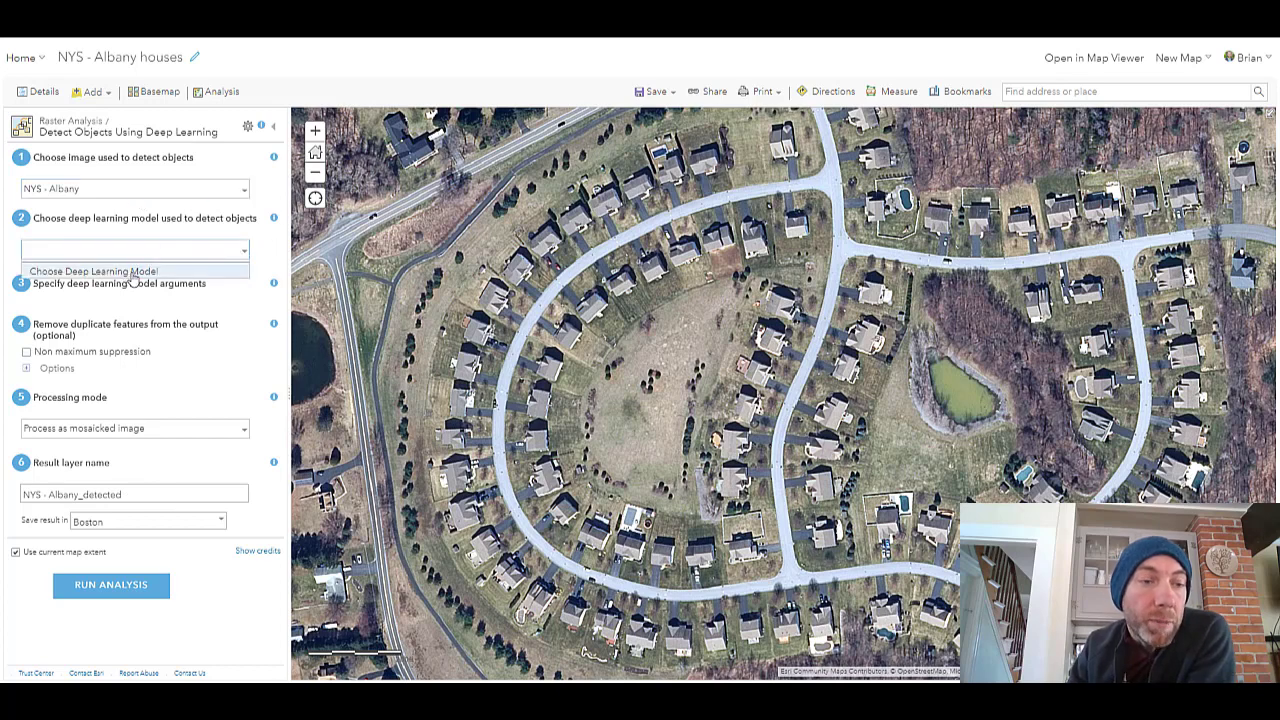
click(137, 273)
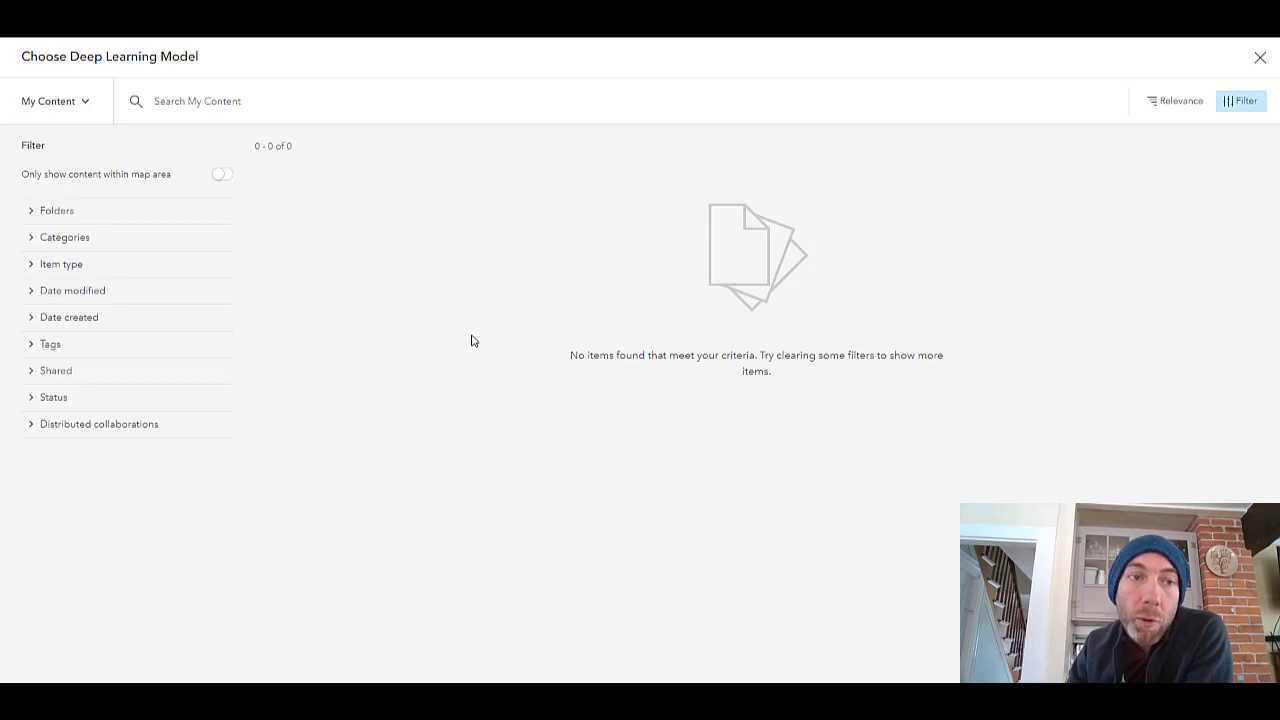
click(86, 104)
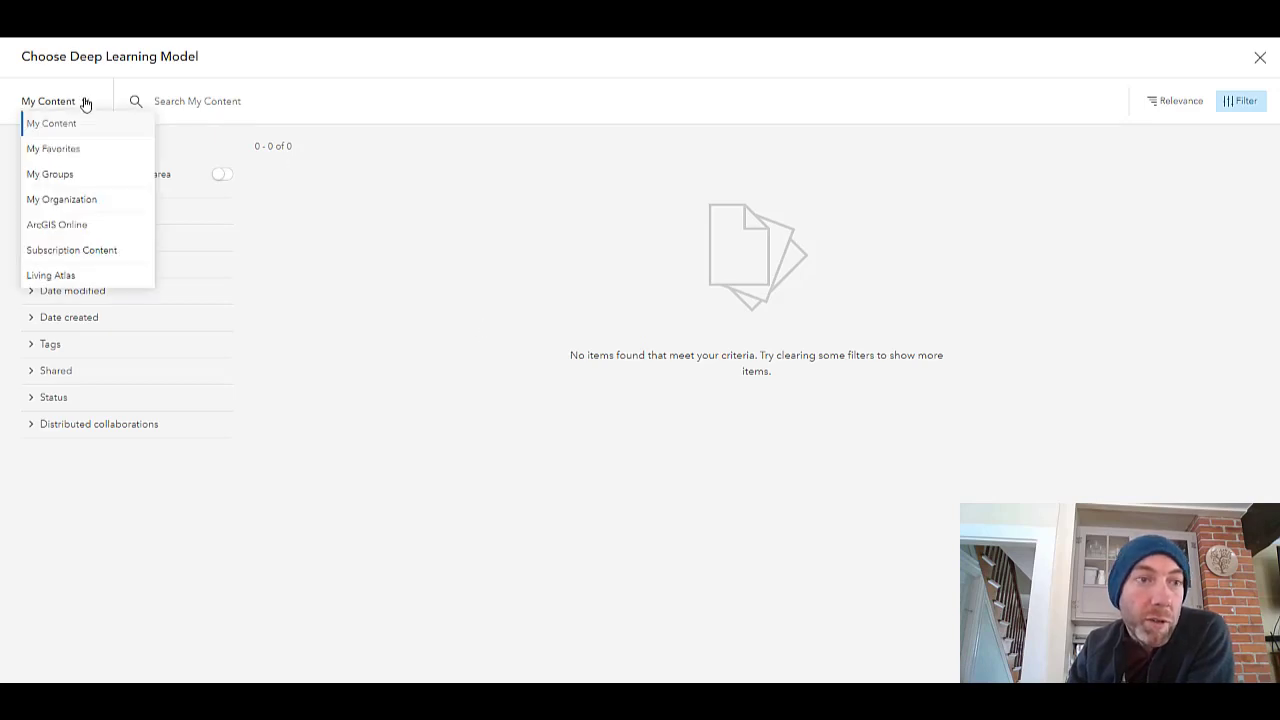
click(110, 277)
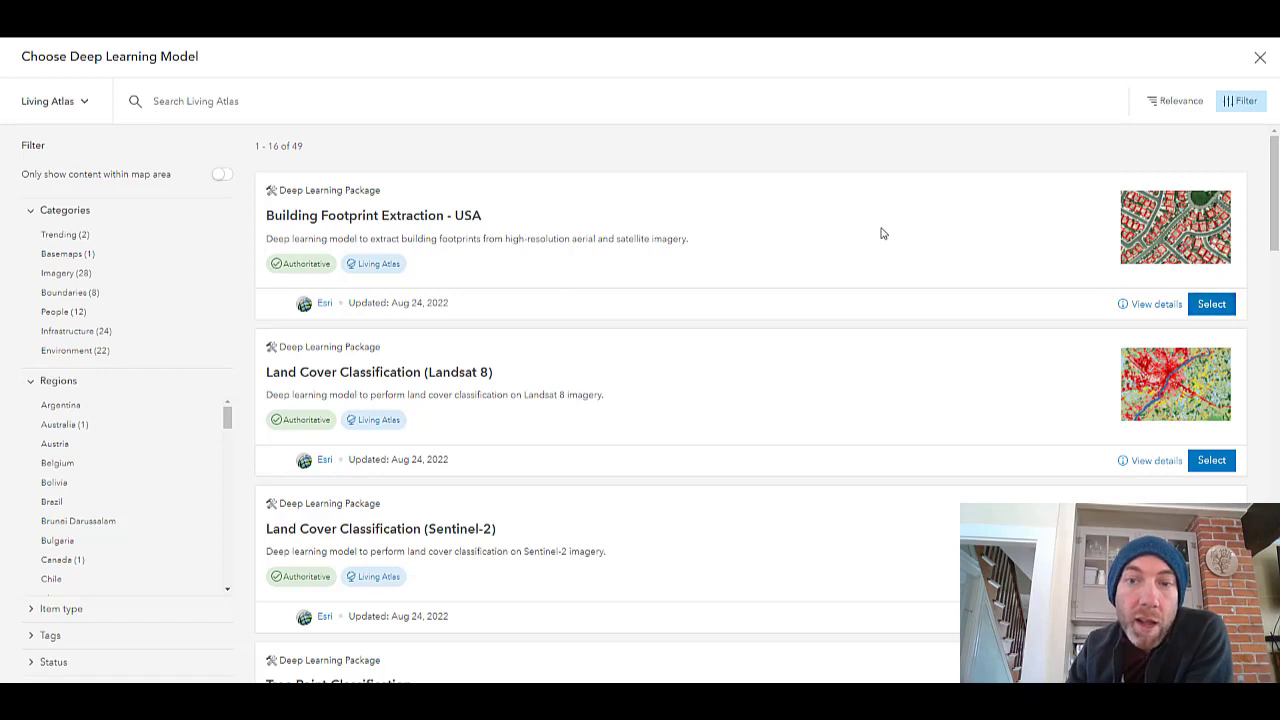
scroll(935, 350, down, 1)
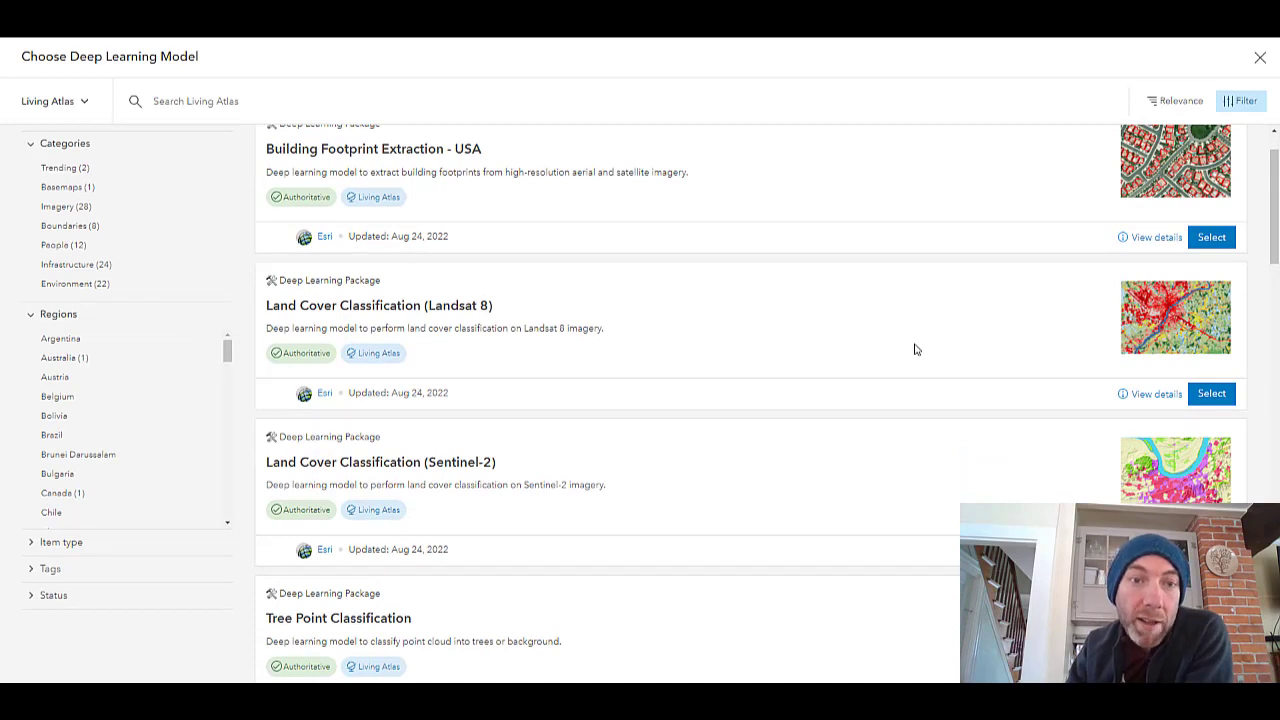
scroll(910, 355, up, 1)
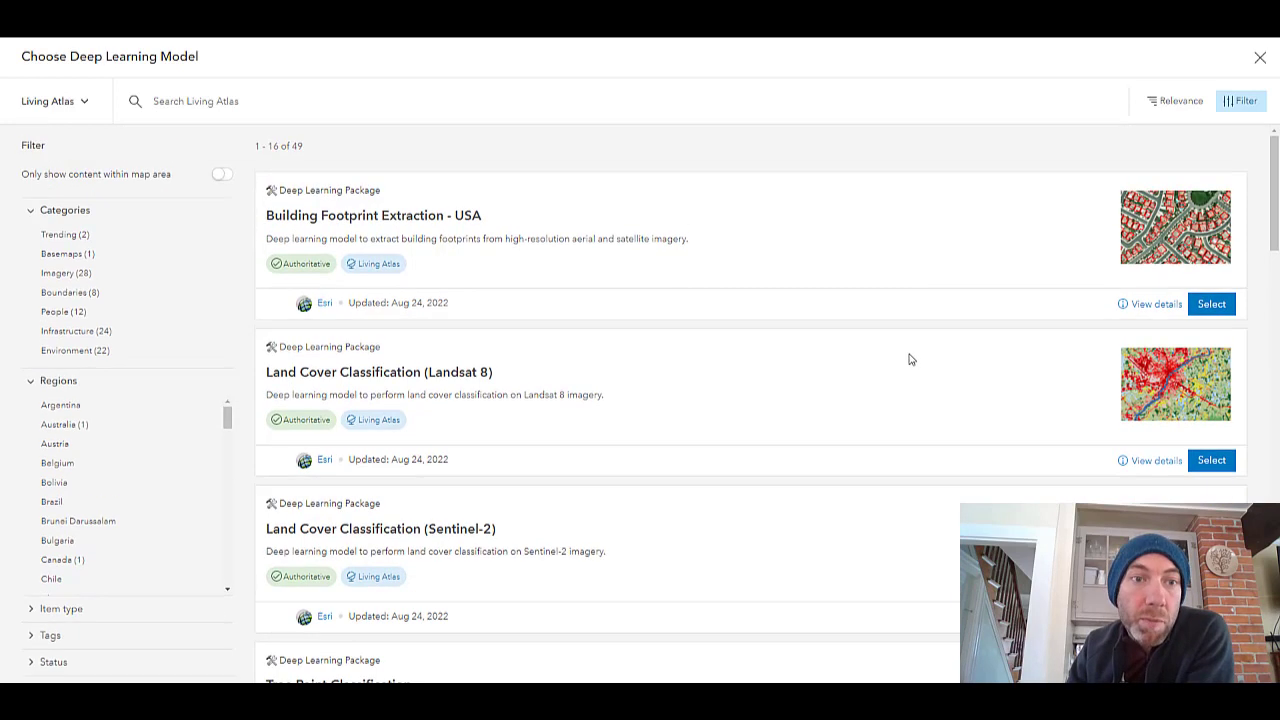
- Review the details of Building Footprint Extraction - USA and select it as the deep learning model
click(1160, 306)
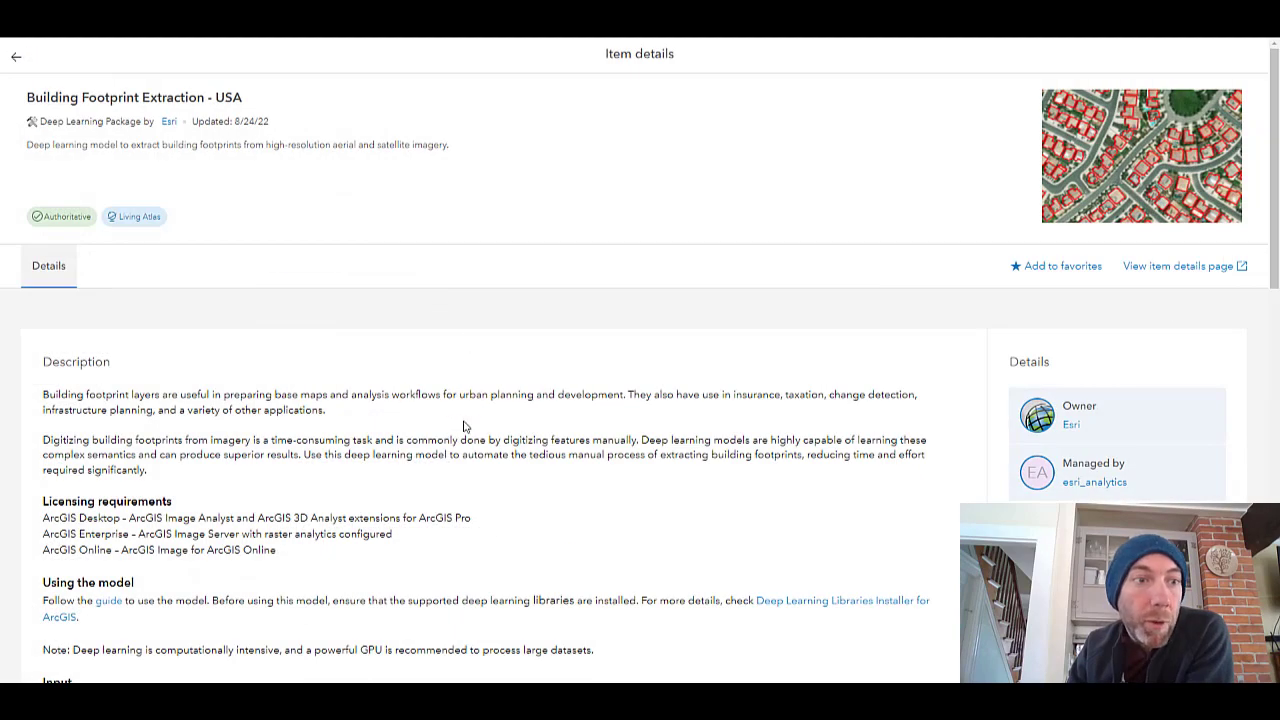
scroll(515, 430, down, 2)
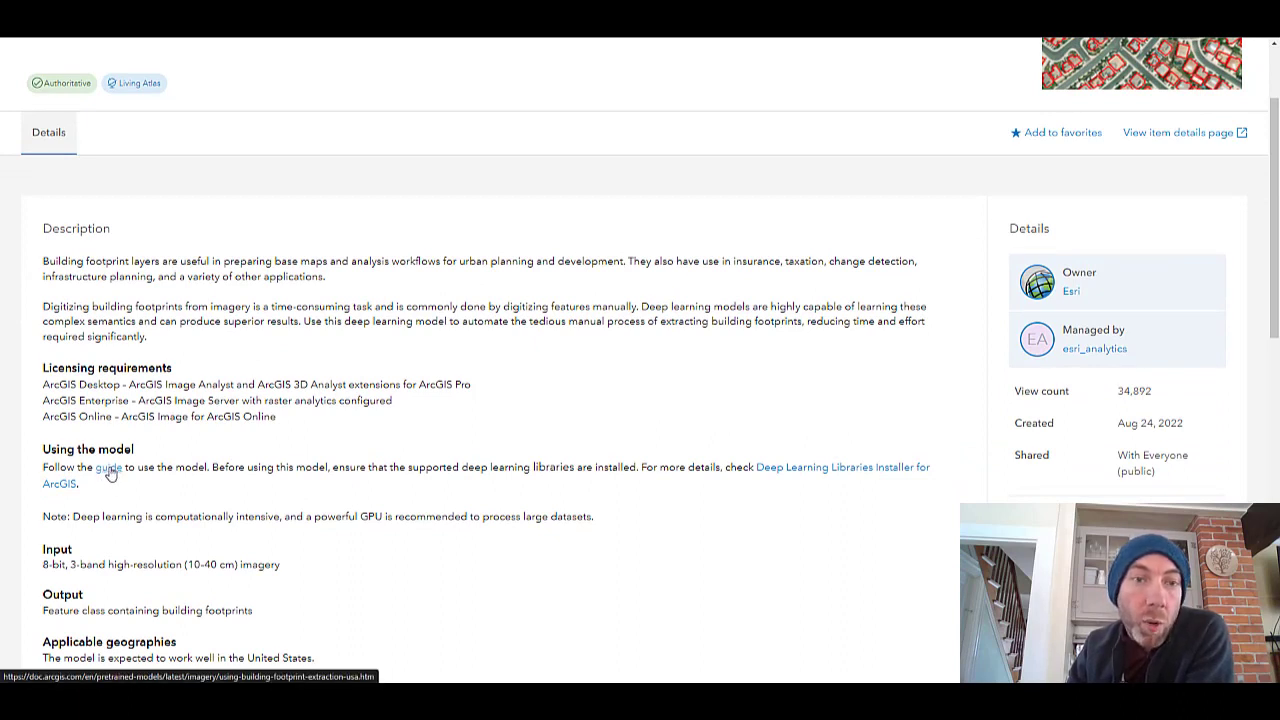
scroll(353, 499, up, 2)
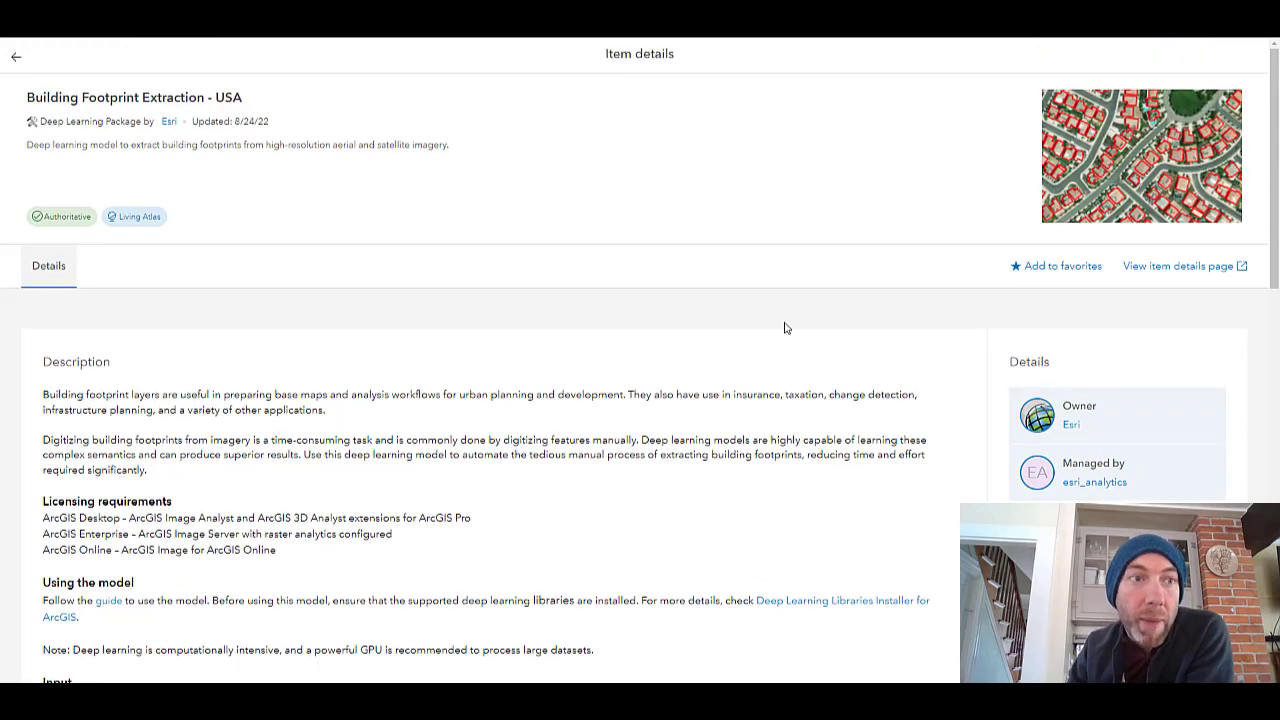
click(16, 56)
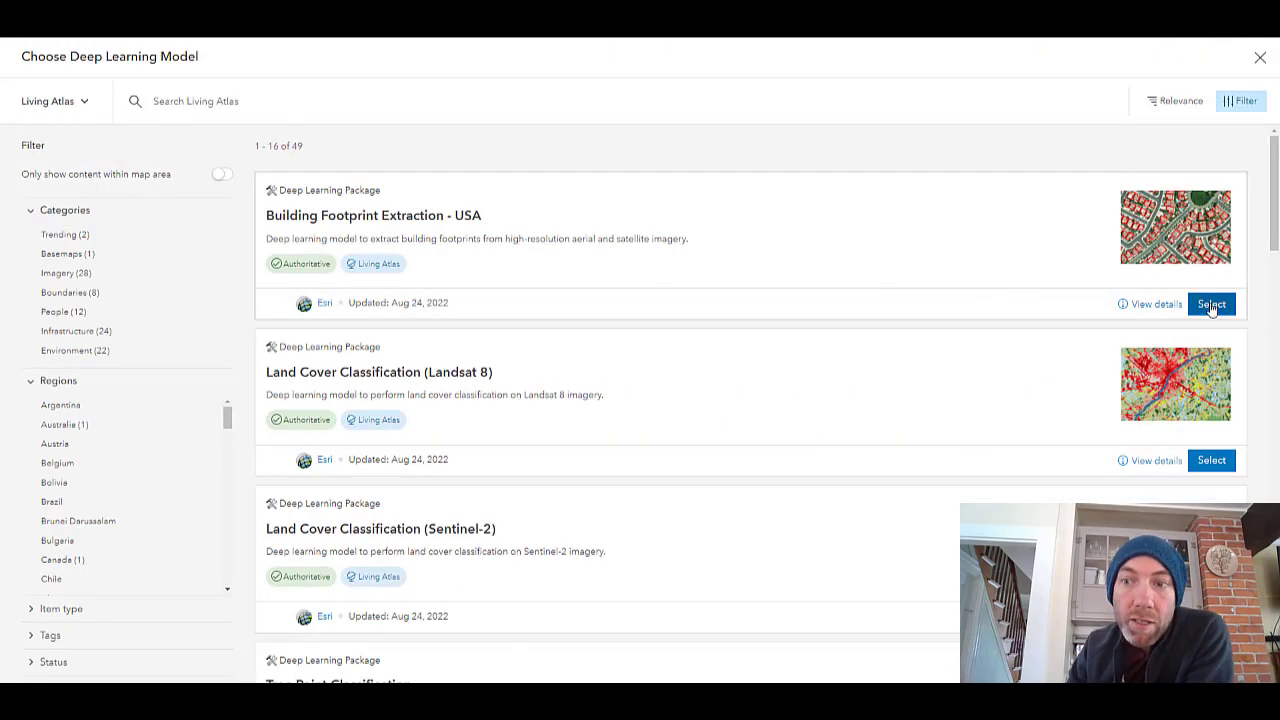
click(1211, 305)
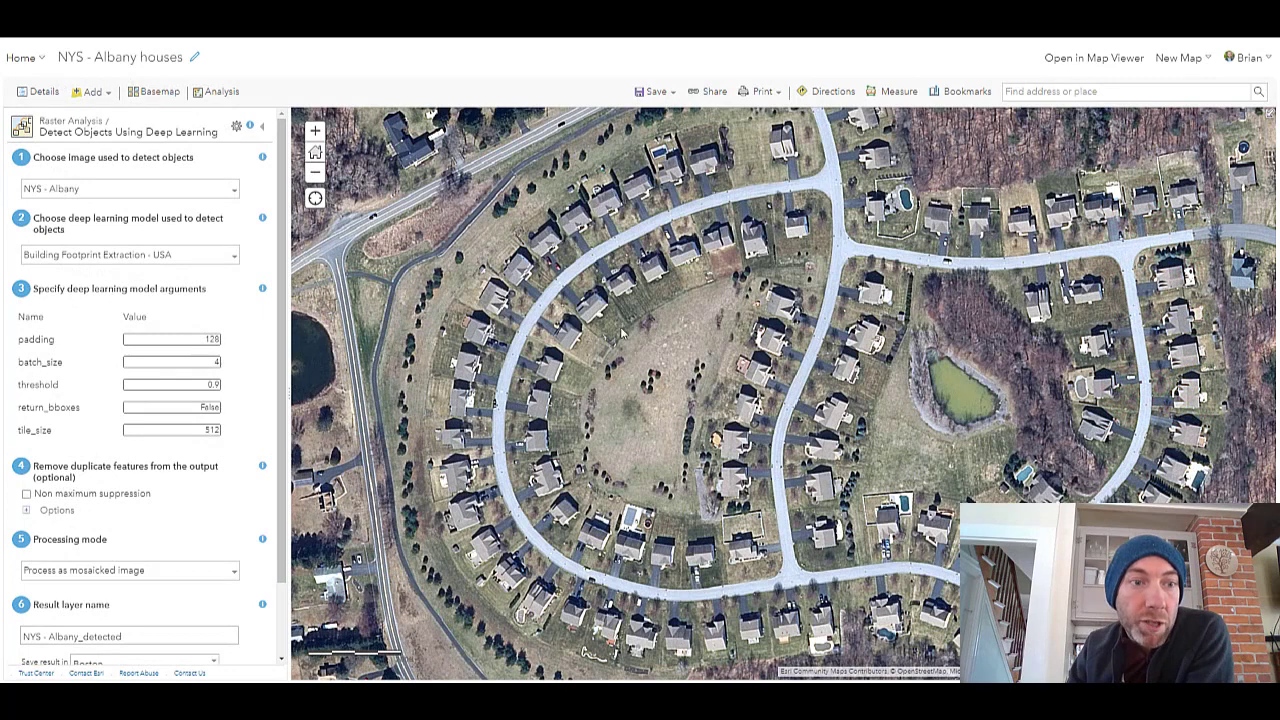
- Run the building detection analysis on the current map extent and return to the map's layer list
scroll(270, 373, down, 2)
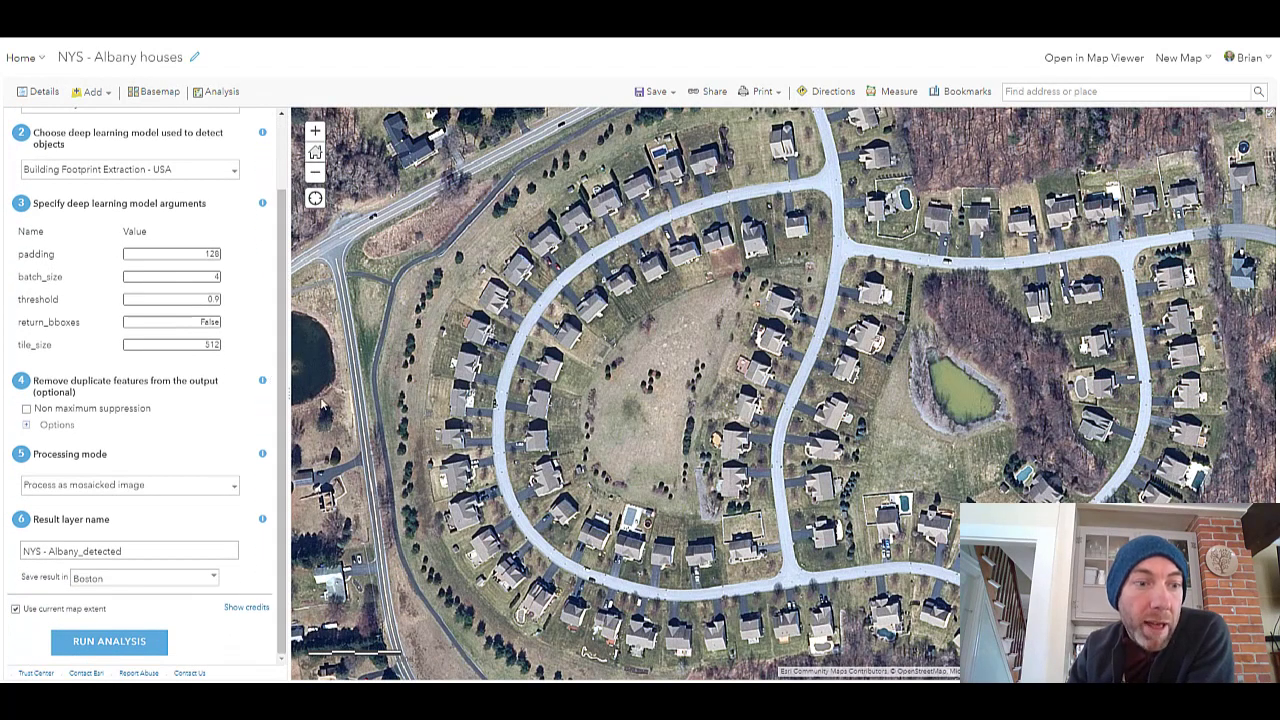
click(132, 648)
click(25, 96)
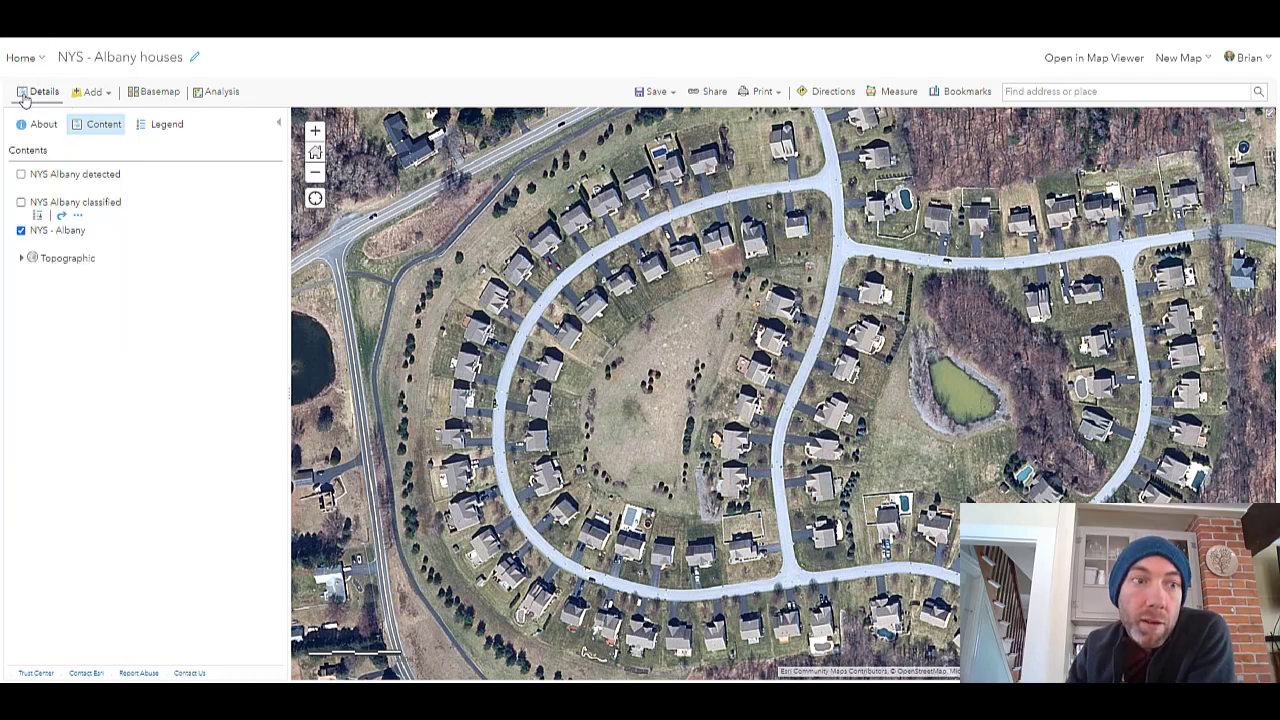
- Show the NYS Albany detected layer and examine the extracted building footprints across the neighborhood and its surroundings
click(21, 175)
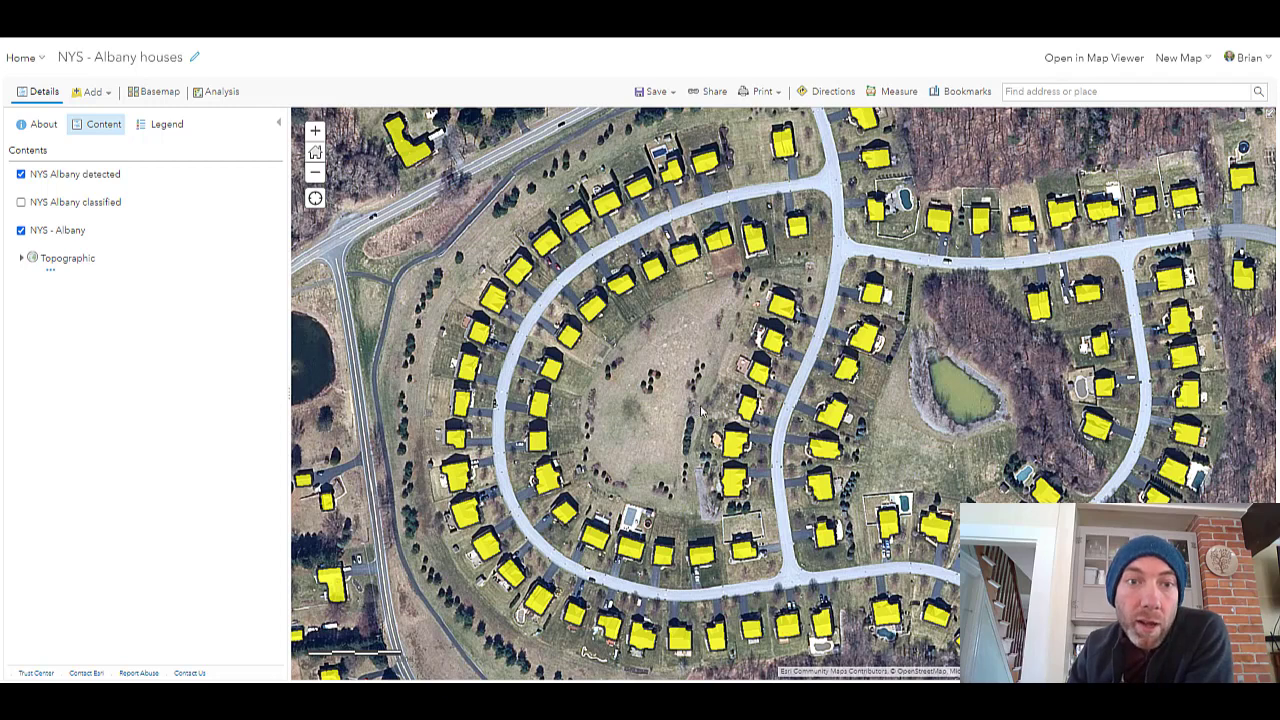
key(Down)
key(Right)
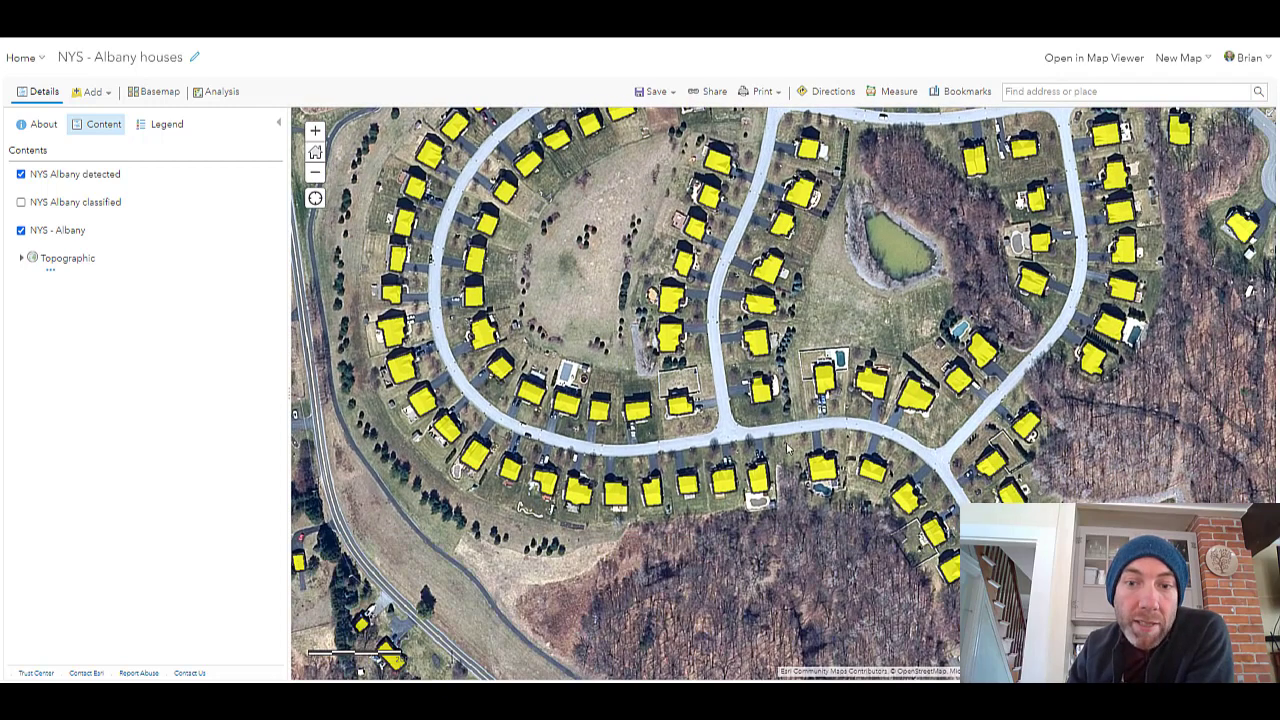
key(Right)
key(Right)
key(Down)
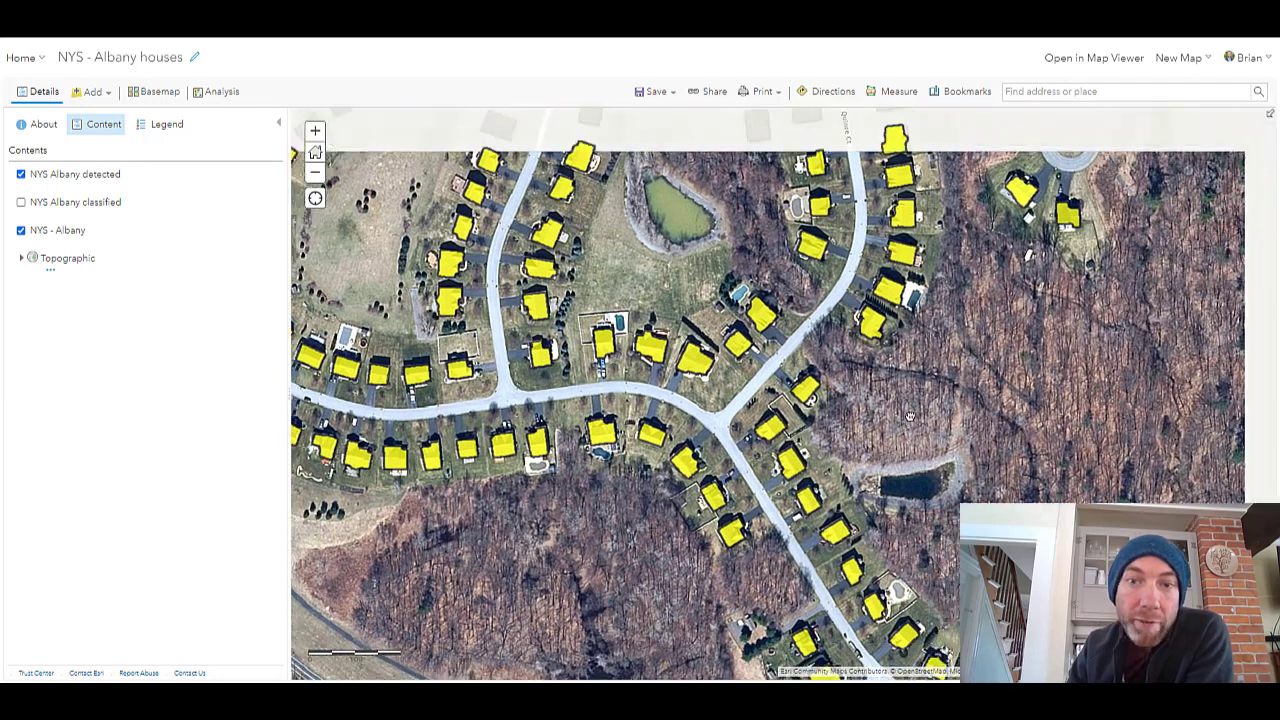
key(Up)
key(Right)
key(Up)
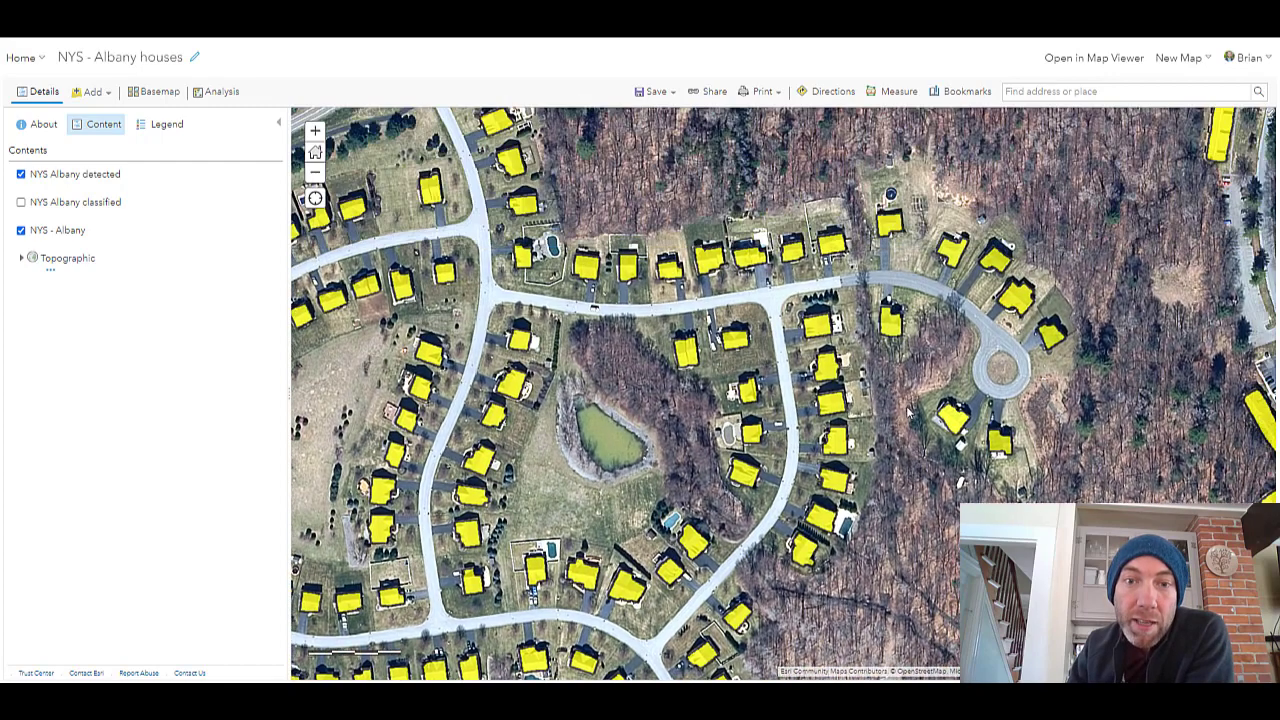
key(Up)
key(Right)
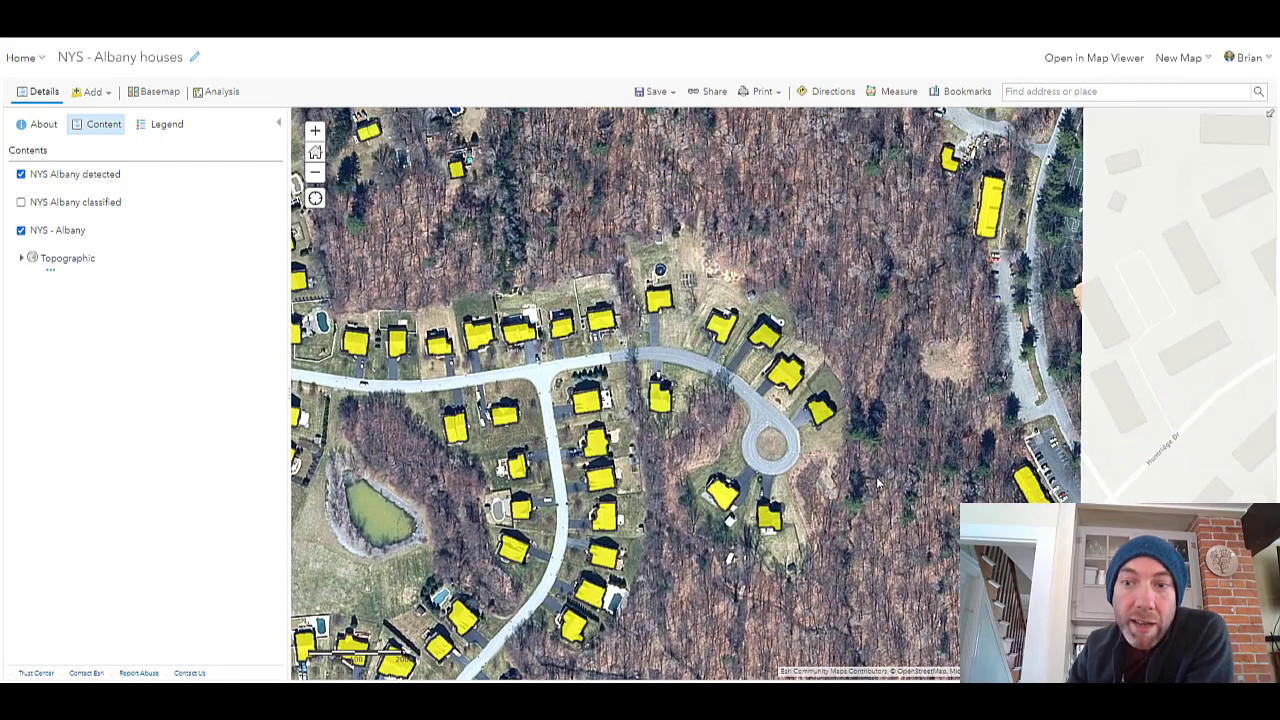
key(Down)
key(Left)
key(Left)
key(Left)
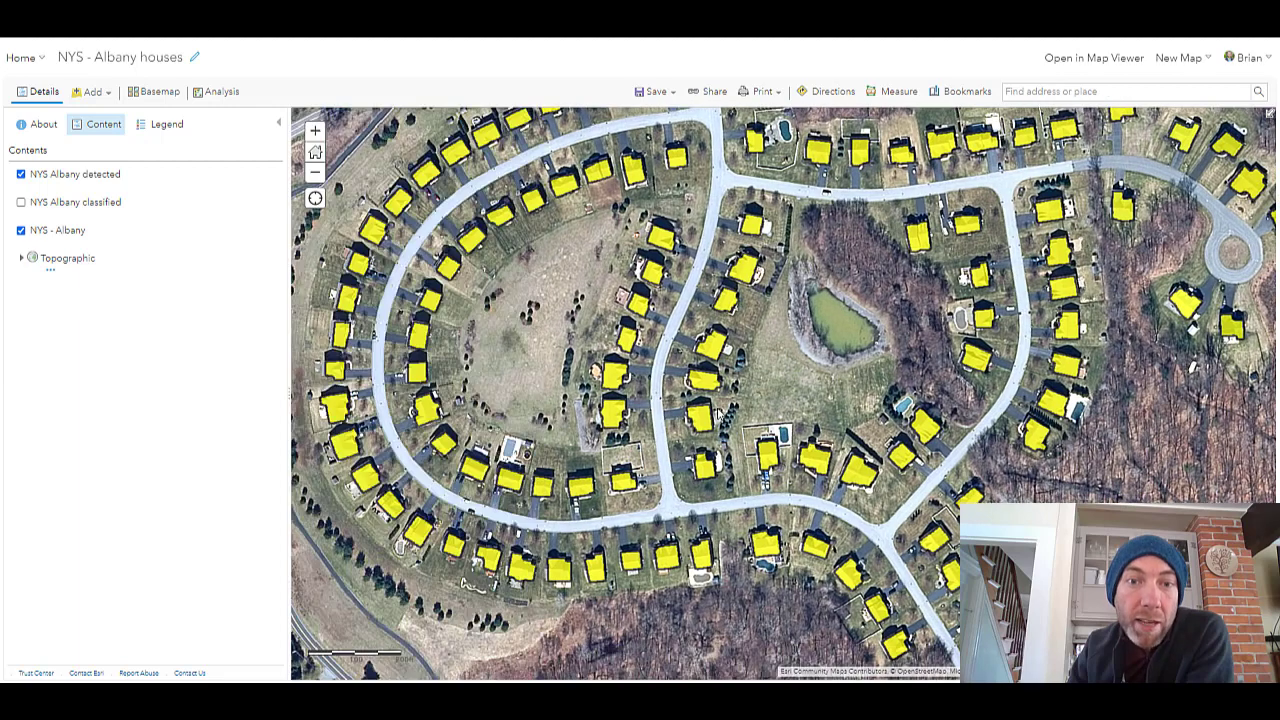
- Show the NYS Albany classified layer in place of NYS Albany detected and look over the classified land cover
click(20, 202)
click(20, 174)
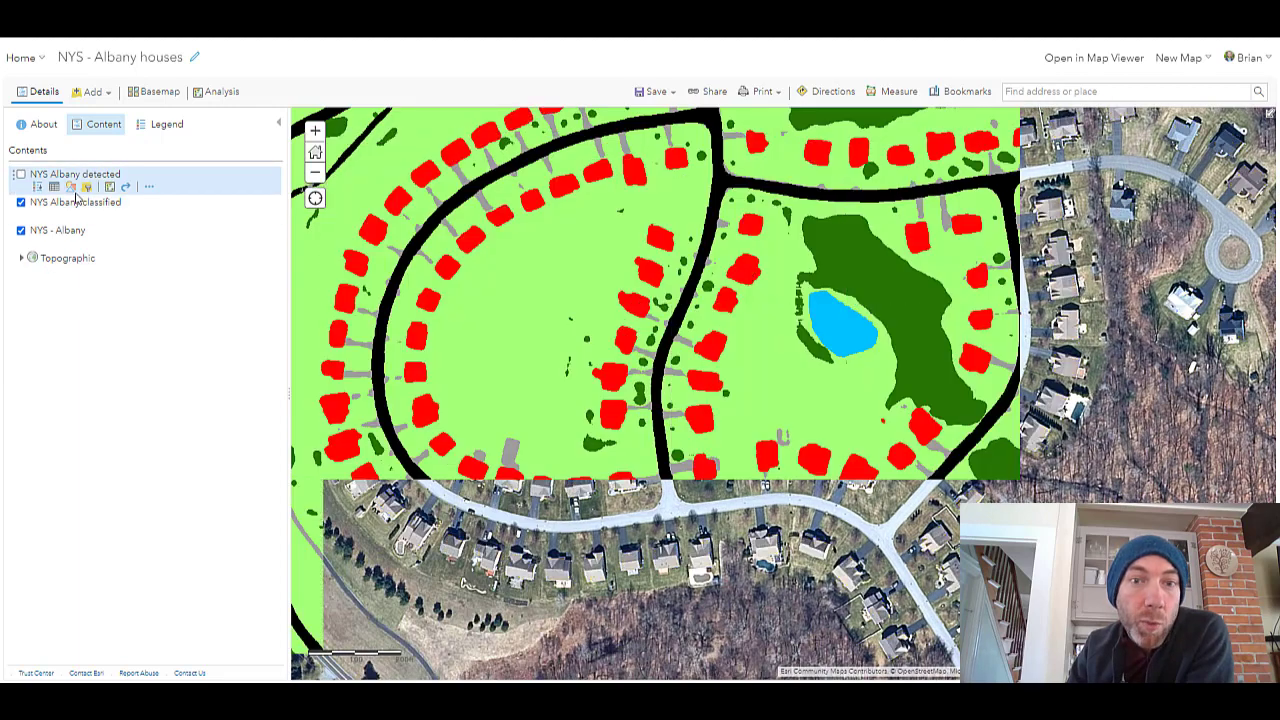
drag(625, 422, 880, 360)
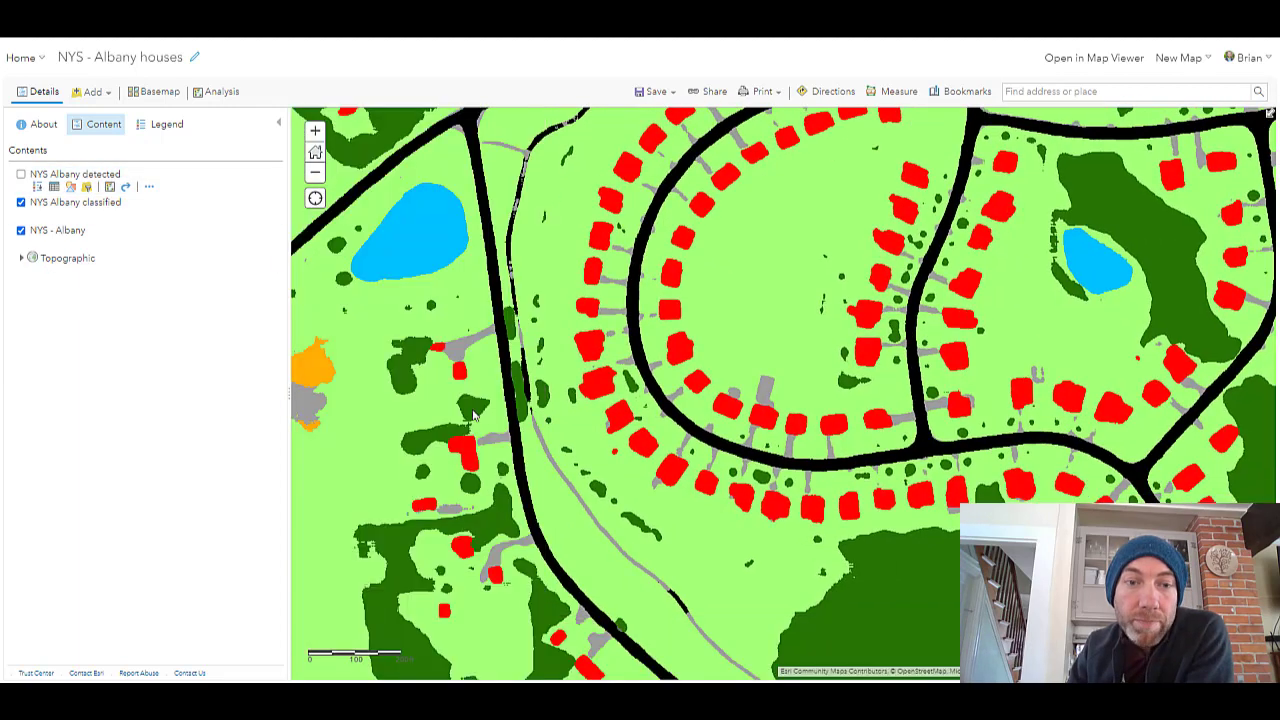
drag(475, 415, 740, 360)
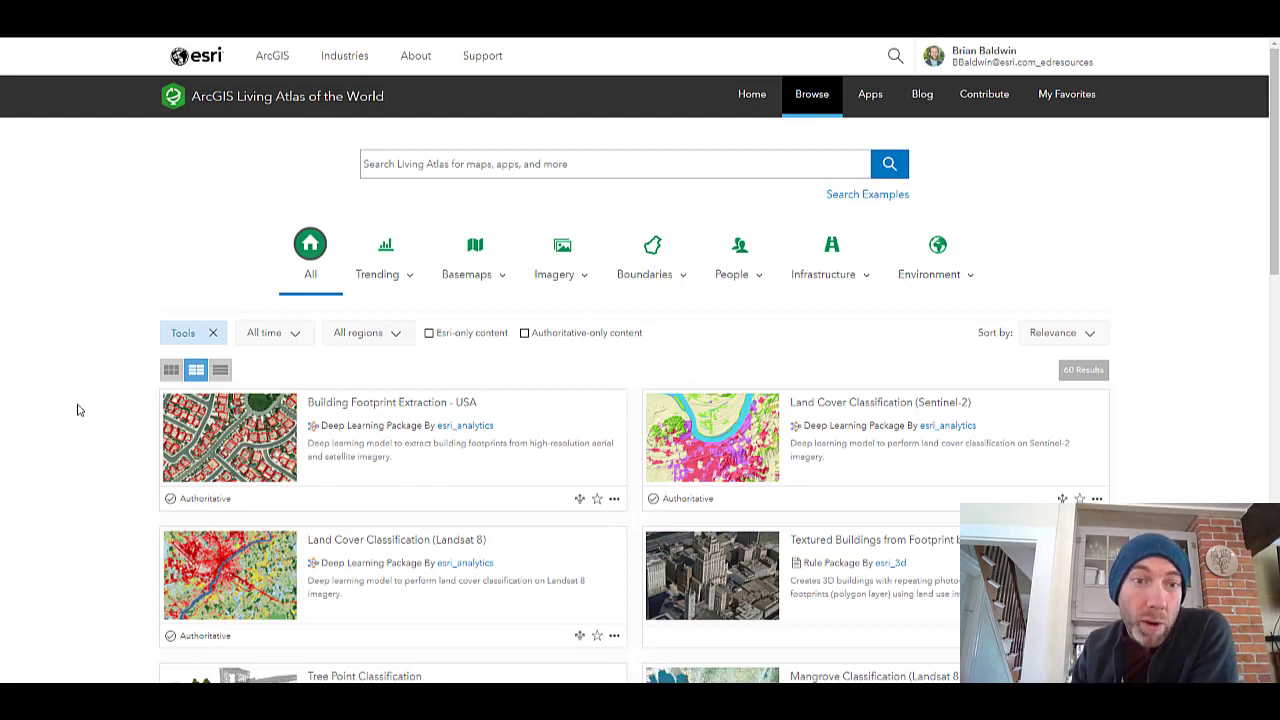
- Browse the Living Atlas tools for deep learning packages and open the Building Footprint Extraction - USA item
scroll(78, 410, down, 1)
scroll(78, 410, down, 1)
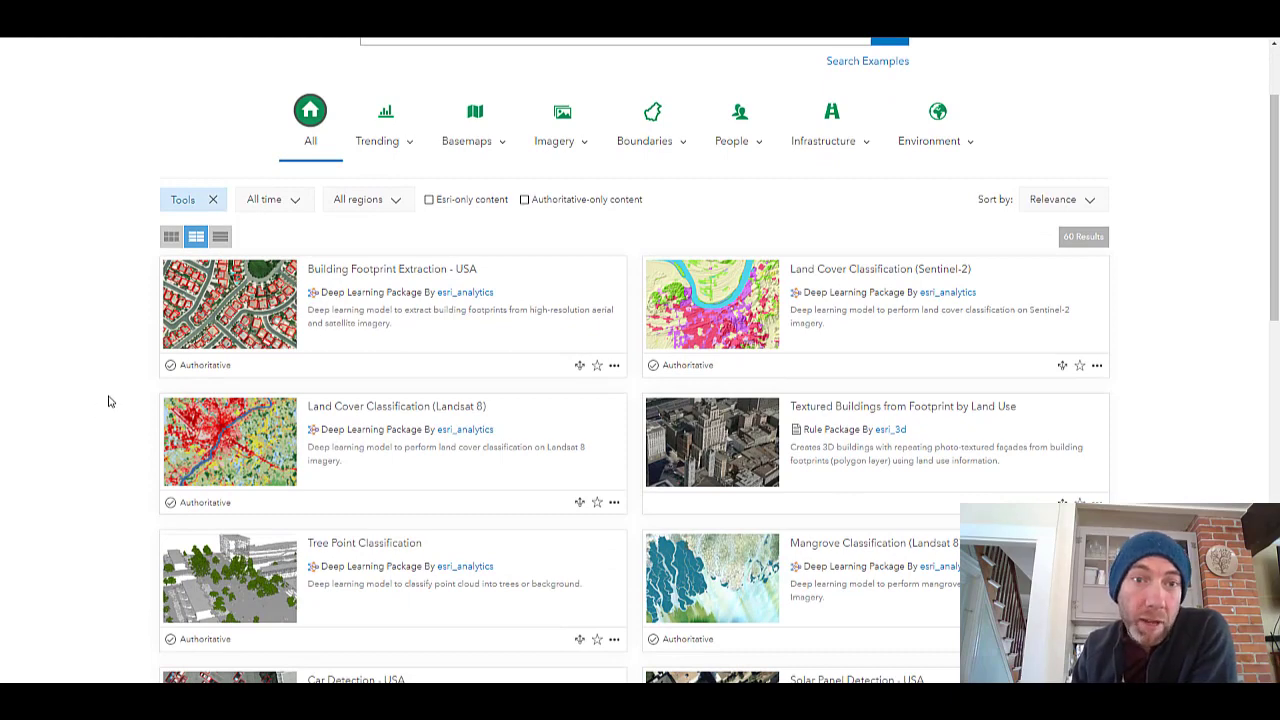
scroll(110, 401, down, 2)
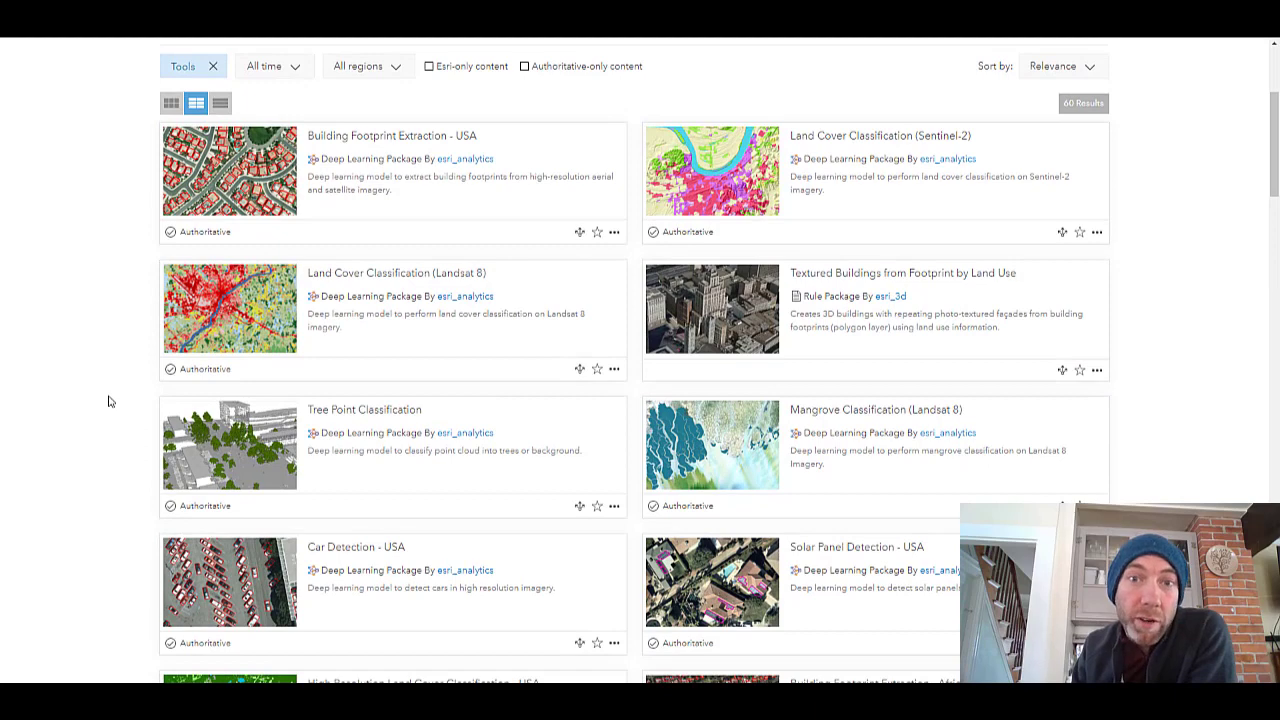
scroll(110, 401, up, 1)
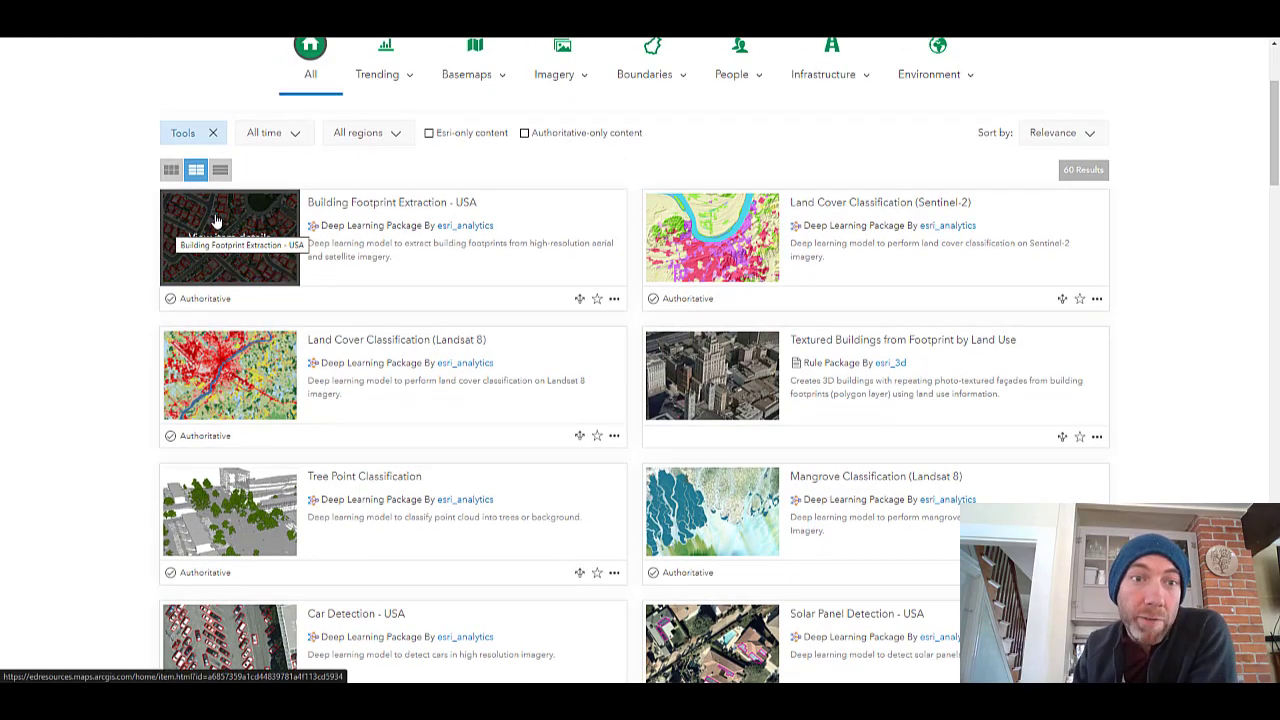
click(394, 206)
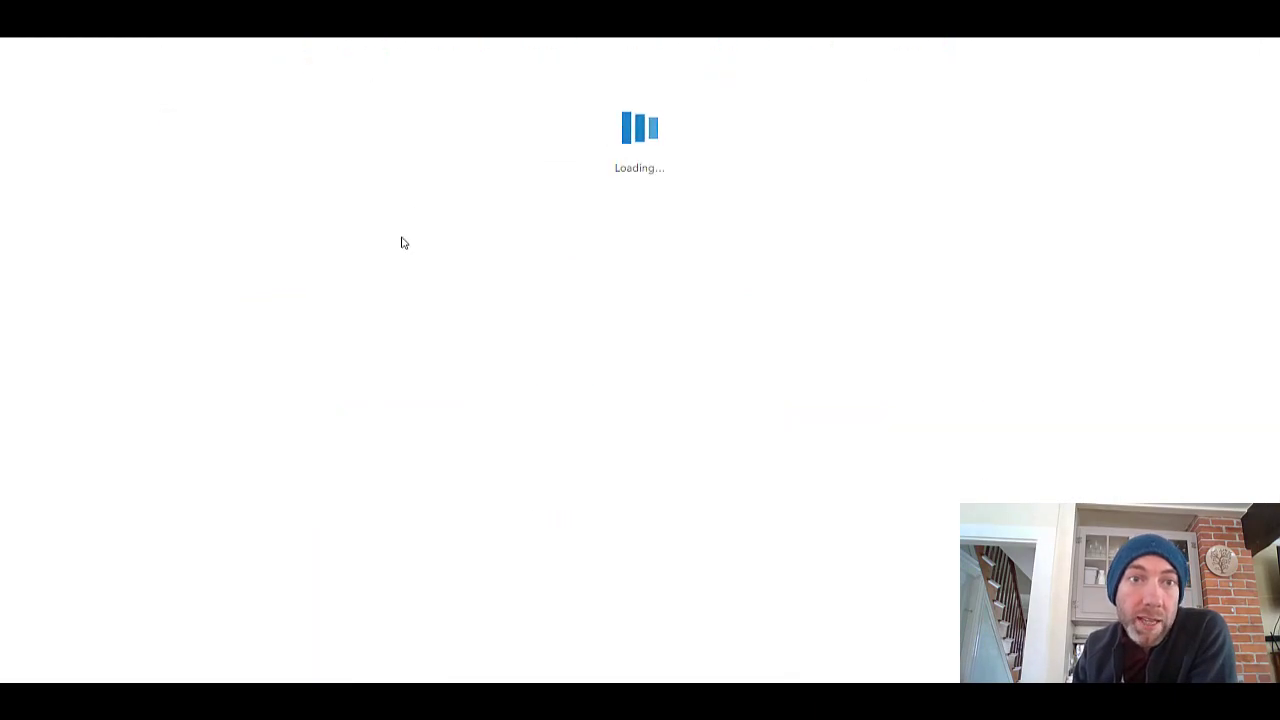